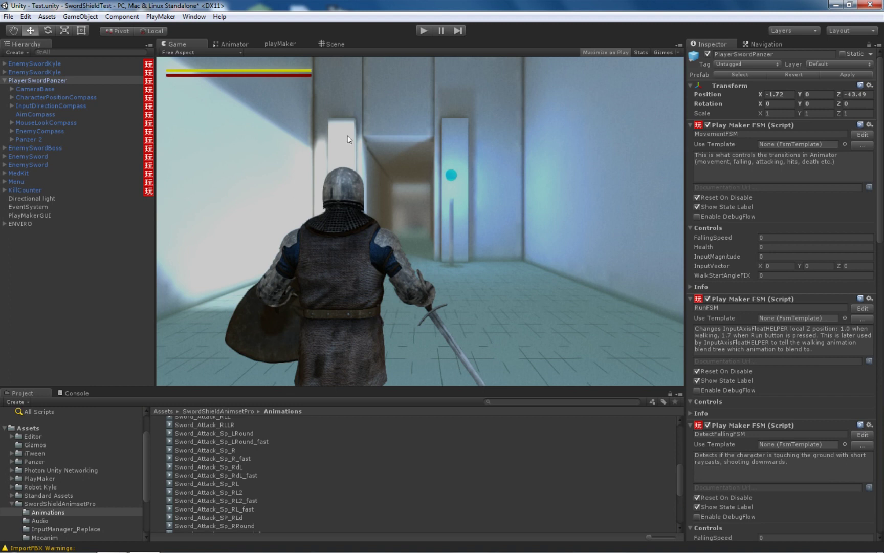
- Open the Attacks sub-state machine inside the Sword state machine of the player's Animator controller
left_click(234, 44)
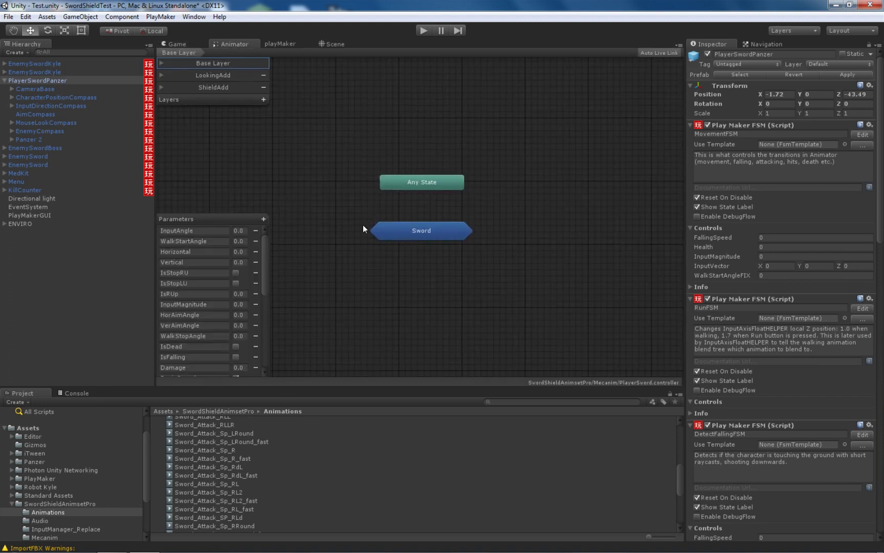
left_click(424, 230)
double_click(427, 228)
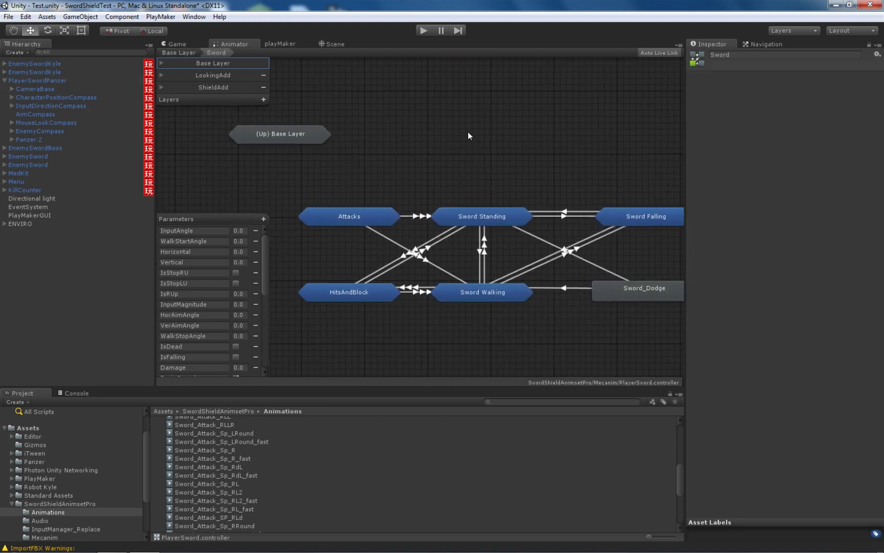
left_click(348, 214)
double_click(348, 211)
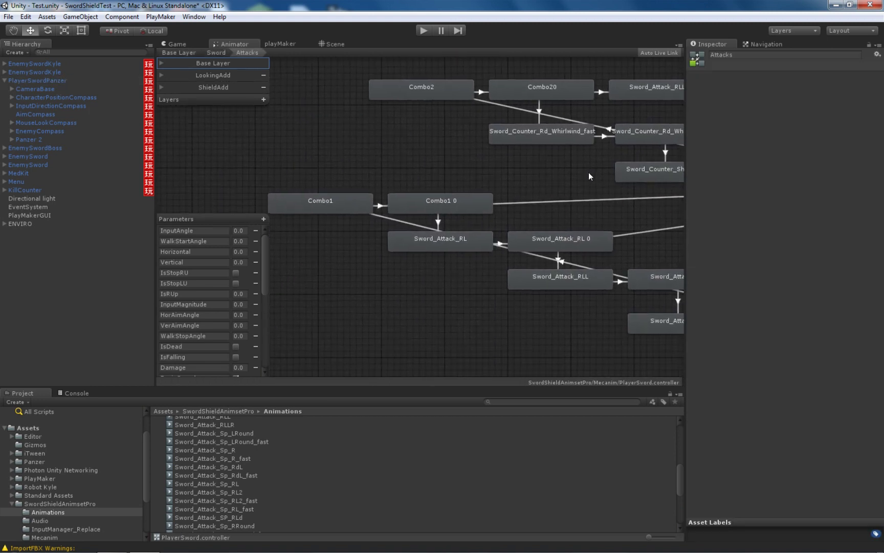
- Look over the Combo1 and Combo2 attack chains and their transitions back to the Sword state machine
middle_click_drag(595, 203, 340, 208)
middle_click_drag(516, 204, 646, 253)
middle_click_drag(405, 177, 443, 171)
middle_click_drag(490, 208, 429, 133)
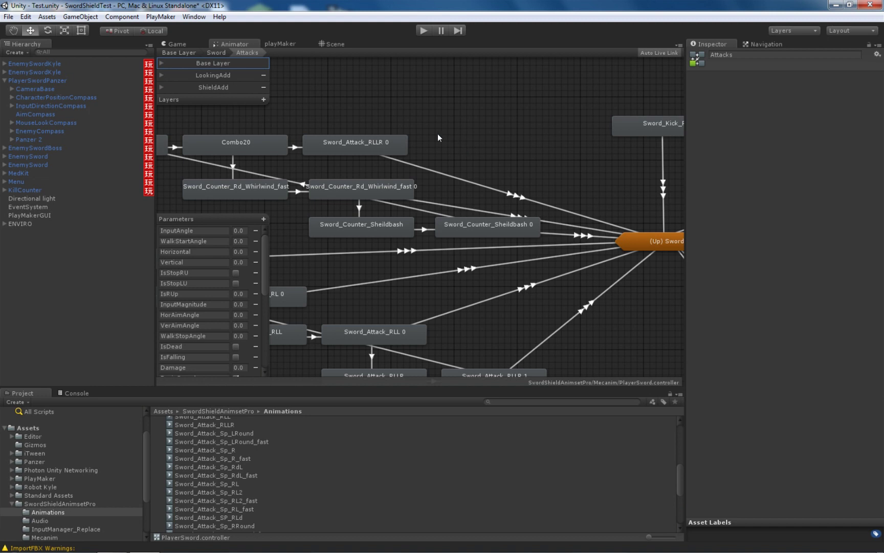
middle_click_drag(437, 133, 543, 156)
middle_click_drag(515, 128, 524, 176)
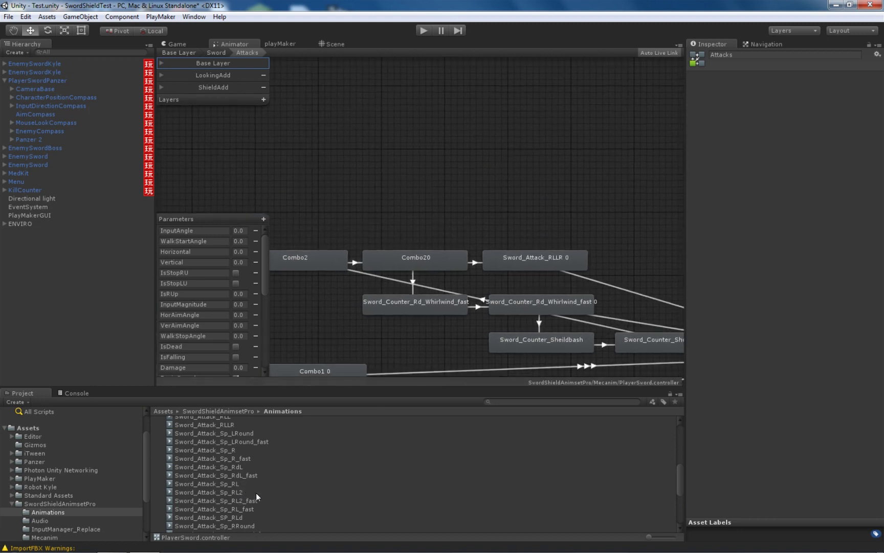
- Add the Sword_Attack_Sp_R_fast clip from the Animations folder twice, as two side-by-side states above the Combo2 chain
scroll(682, 476, "up", 6)
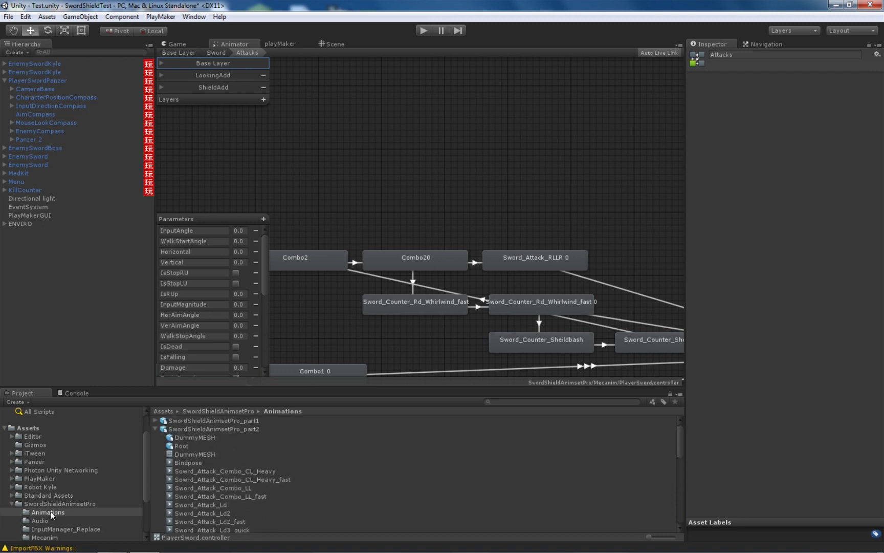
scroll(213, 483, "down", 1)
left_click(209, 475)
left_click(213, 488)
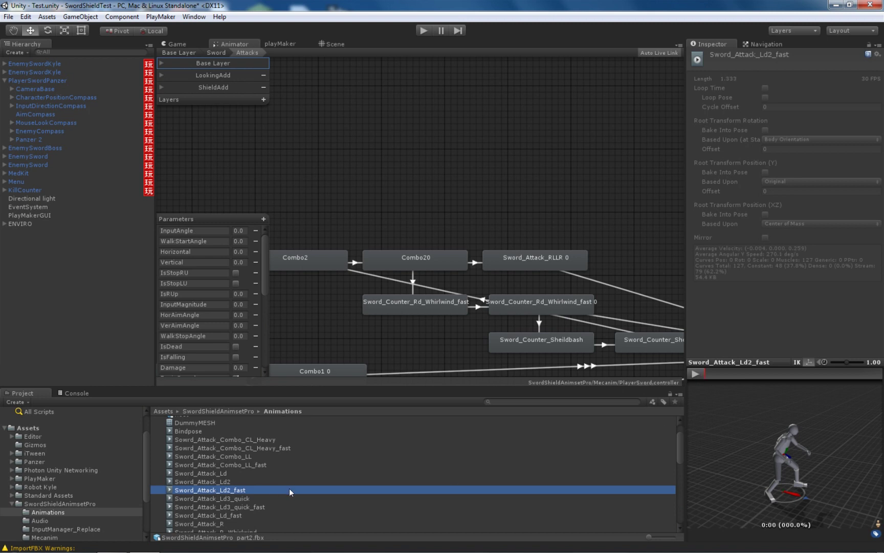
scroll(286, 488, "down", 4)
scroll(291, 487, "down", 2)
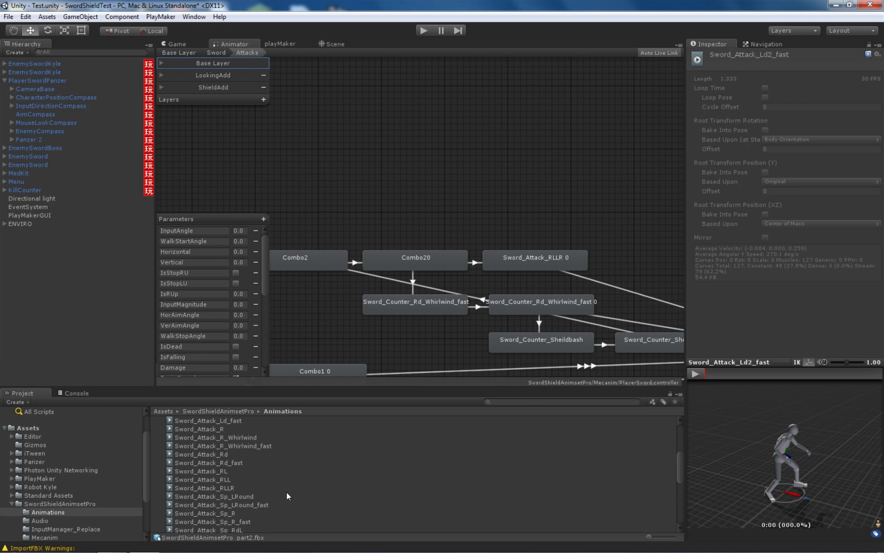
left_click(228, 488)
left_click(227, 513)
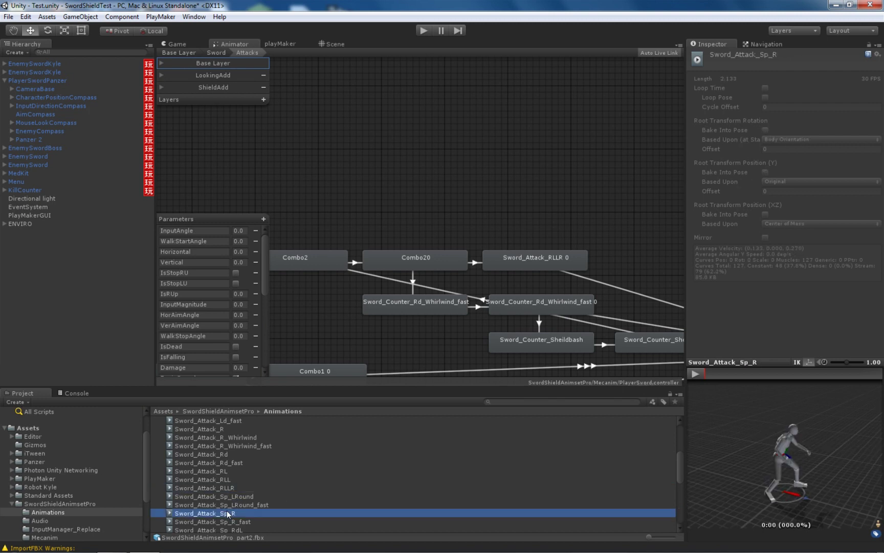
scroll(281, 504, "down", 2)
left_click(238, 491)
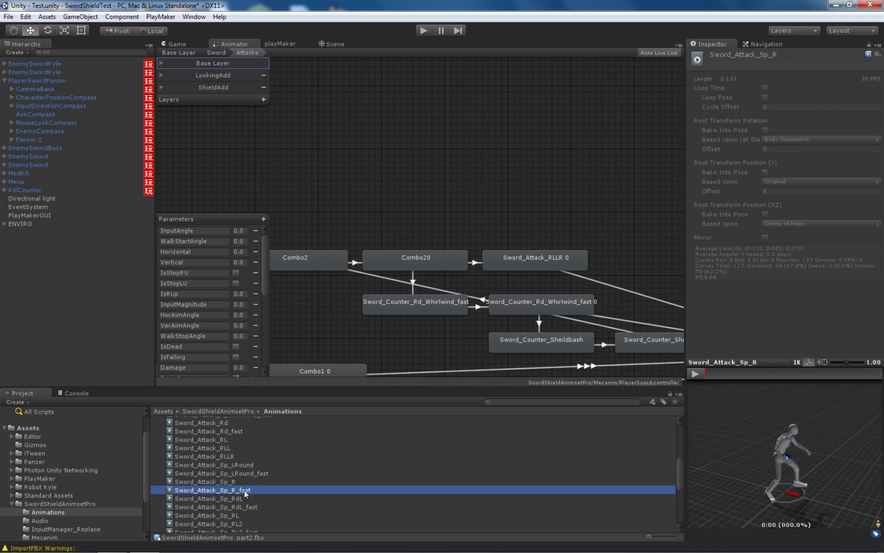
left_click_drag(229, 491, 335, 156)
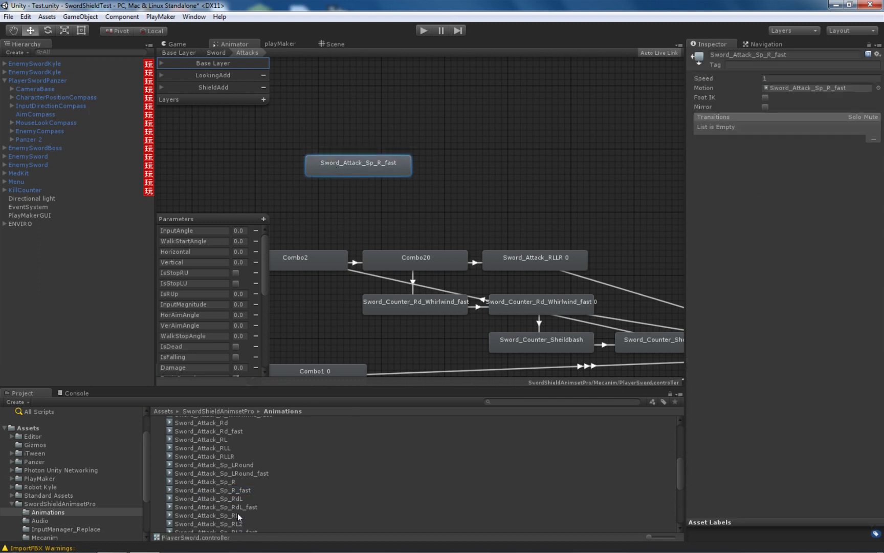
left_click_drag(225, 488, 476, 159)
left_click(439, 205)
- Make a transition from the Sword_Attack_Sp_R_fast state to its duplicate, Sword_Attack_Sp_R_fast 0
right_click(386, 165)
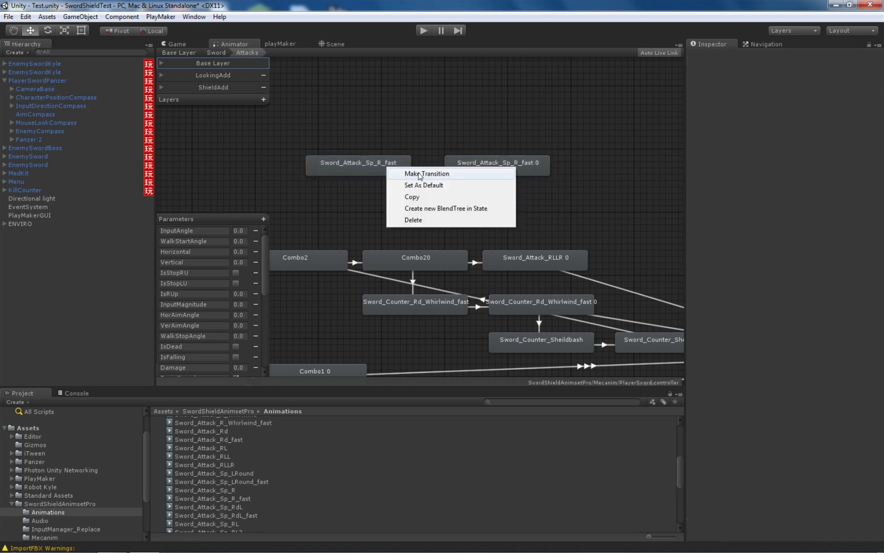
left_click(422, 175)
left_click(469, 160)
- Align the second clip with the first in the transition timeline, shorten the blend to exit time 0.36, and scrub the preview
left_click(428, 167)
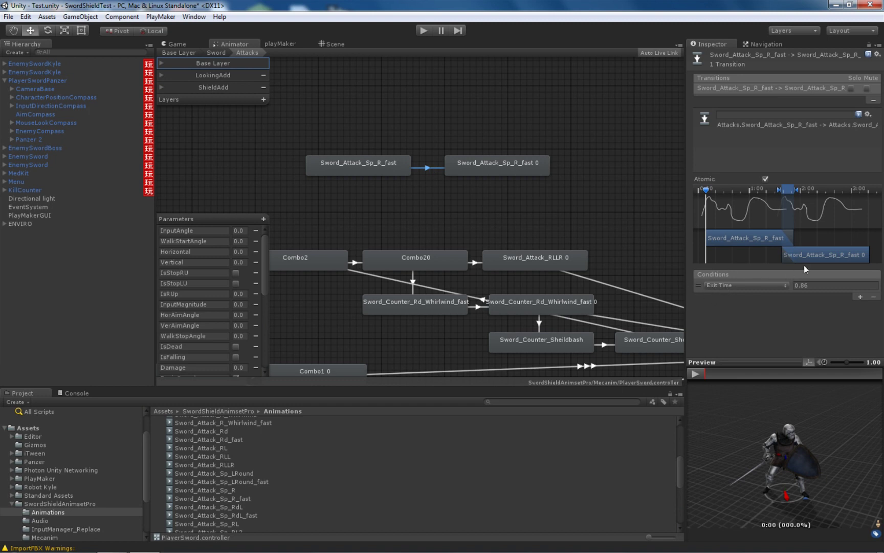
left_click_drag(813, 263, 763, 252)
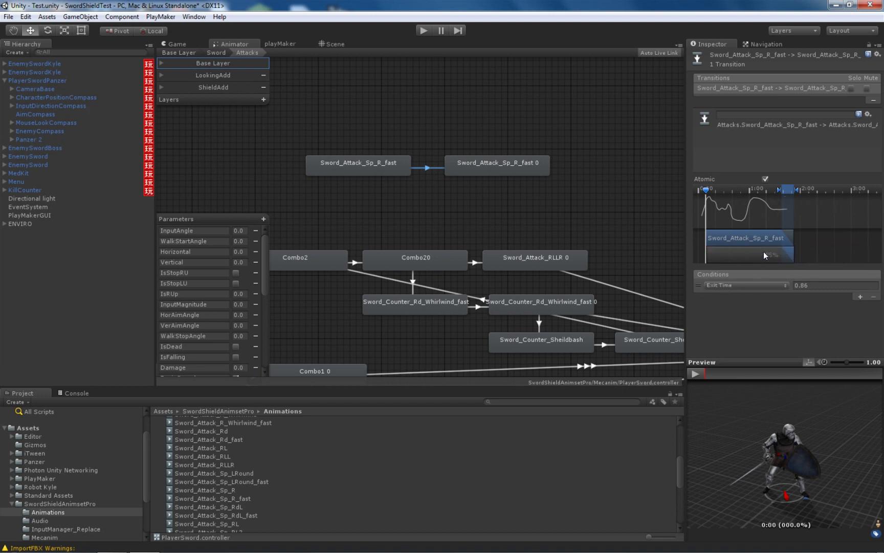
left_click_drag(706, 190, 737, 205)
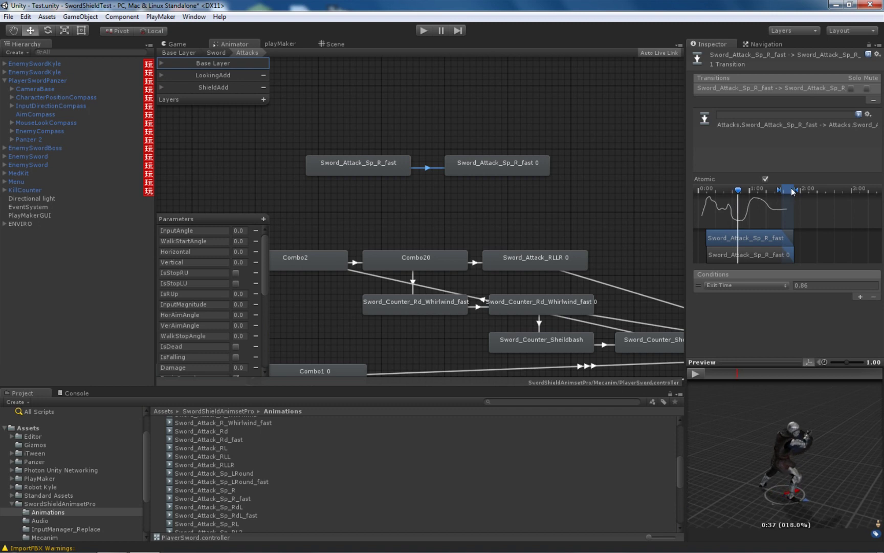
left_click_drag(791, 192, 692, 194)
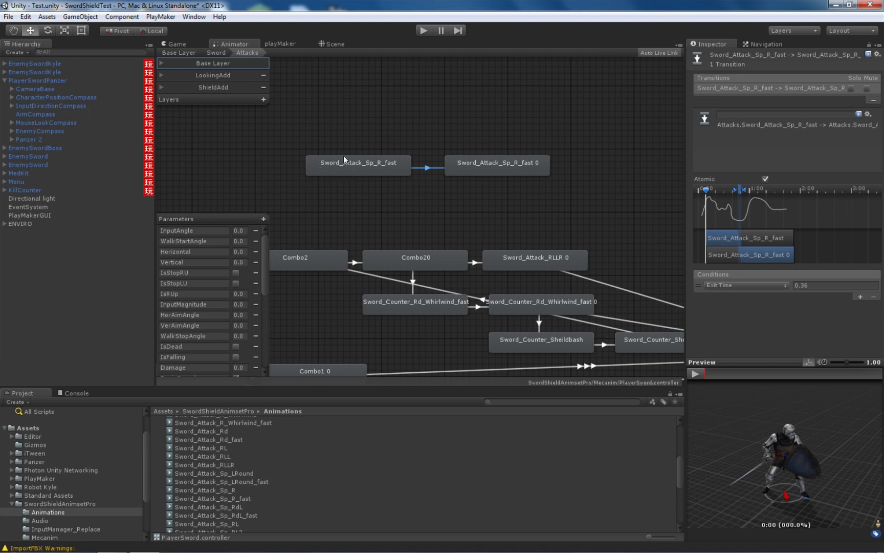
left_click_drag(706, 192, 739, 194)
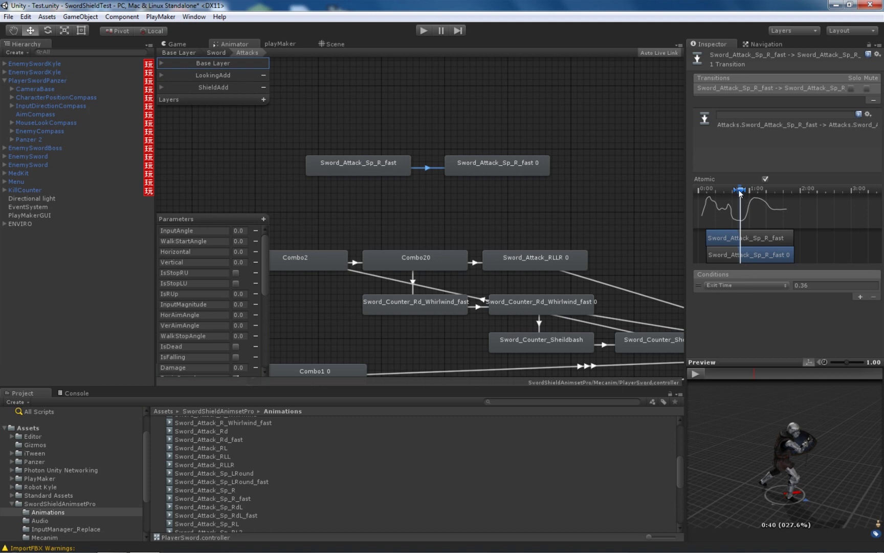
left_click_drag(741, 190, 717, 190)
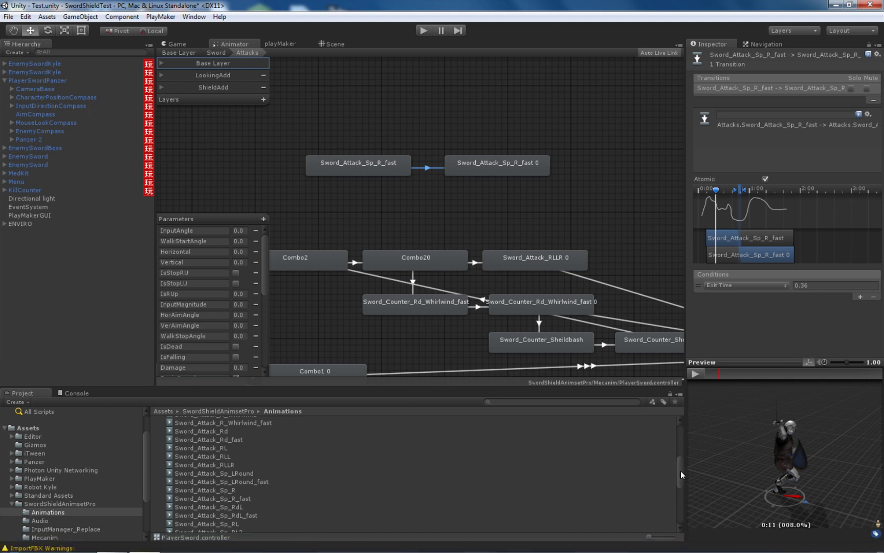
- Select the Sword_Attack_Sp_R_fast clip in the SwordShieldAnimsetPro_part2 animation import settings
left_click_drag(681, 470, 686, 439)
left_click(227, 429)
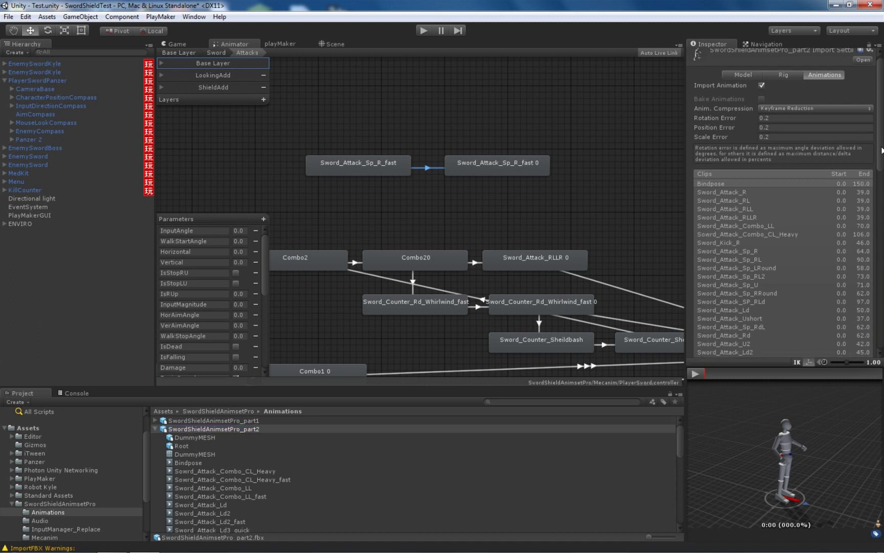
scroll(759, 154, "down", 2)
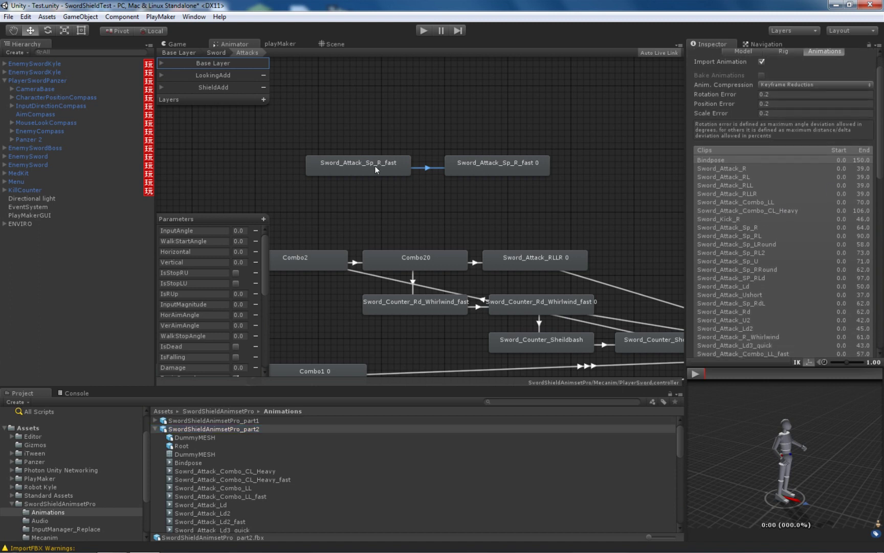
left_click_drag(880, 171, 882, 218)
left_click(762, 229)
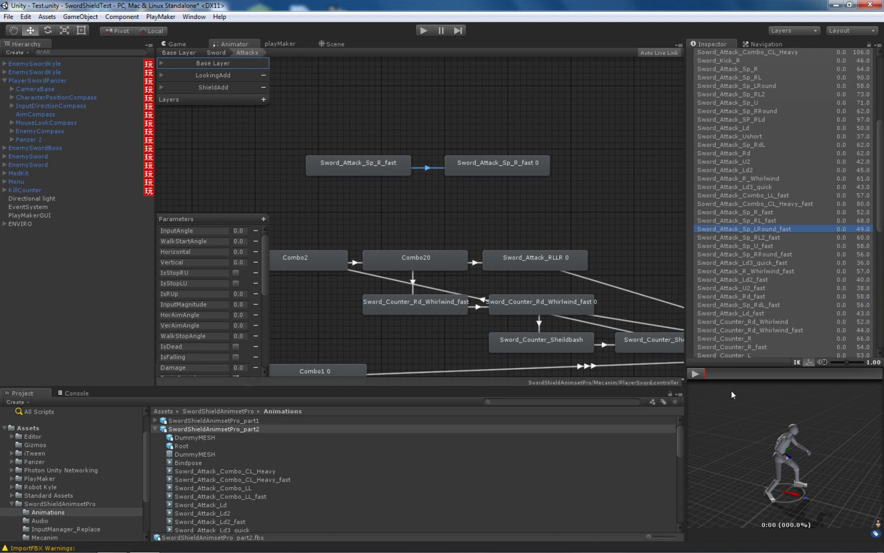
left_click(857, 212)
- Include LeftHandProp and RightHandProp in the clip's transform mask and apply the import settings
left_click_drag(879, 196, 882, 328)
left_click(690, 300)
left_click(698, 330)
scroll(724, 323, "down", 10)
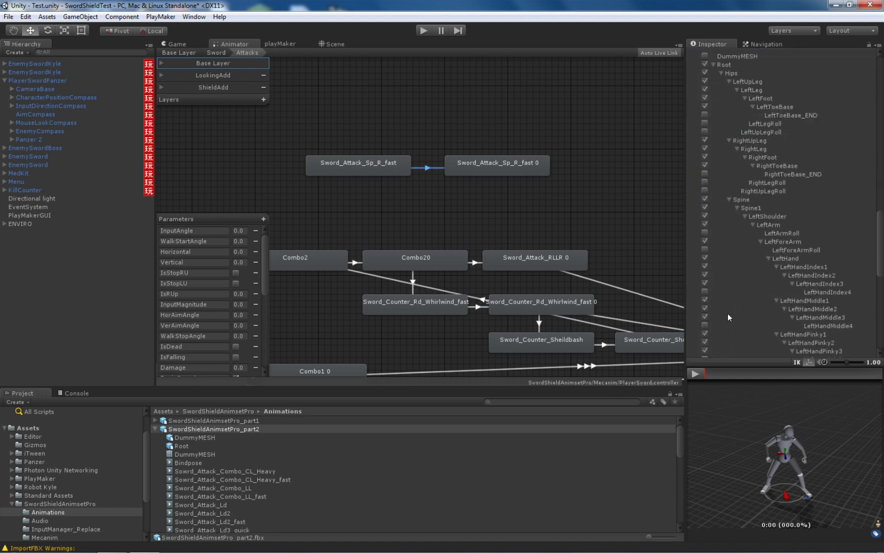
scroll(709, 274, "down", 3)
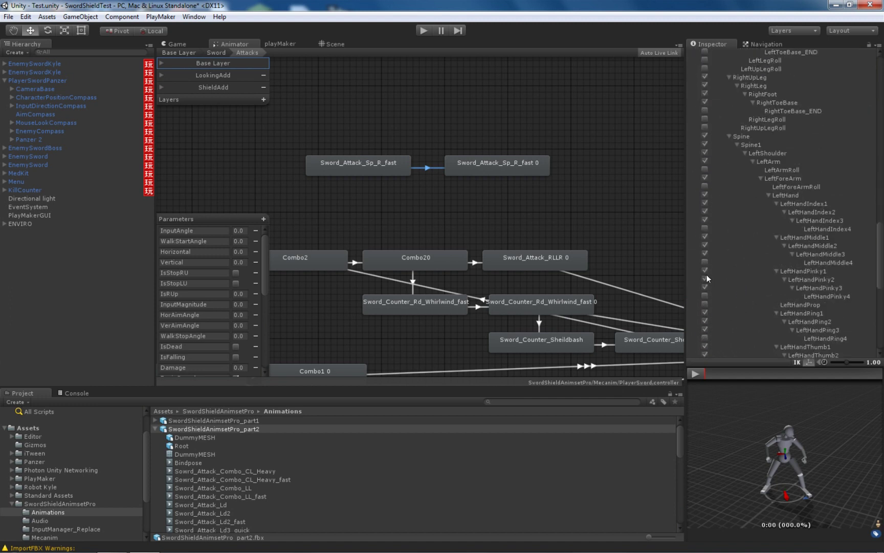
scroll(705, 272, "down", 3)
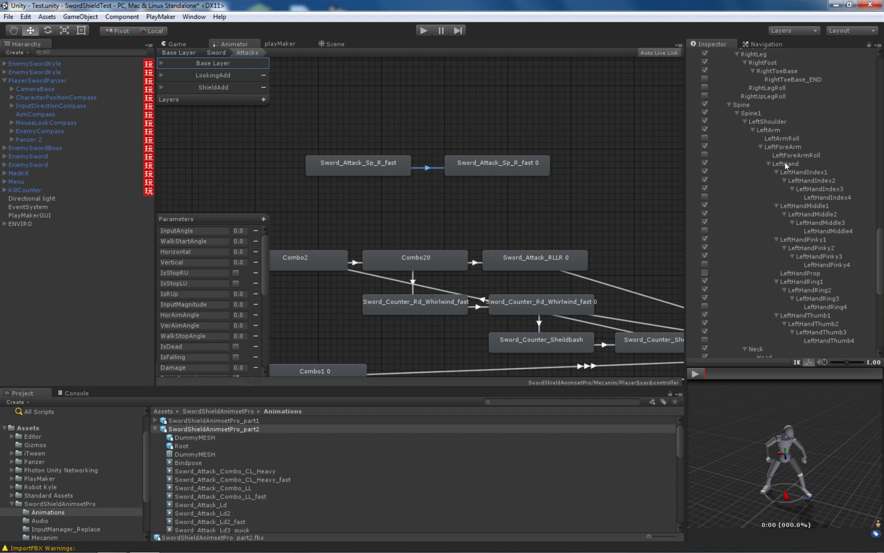
left_click(705, 272)
left_click_drag(879, 265, 883, 304)
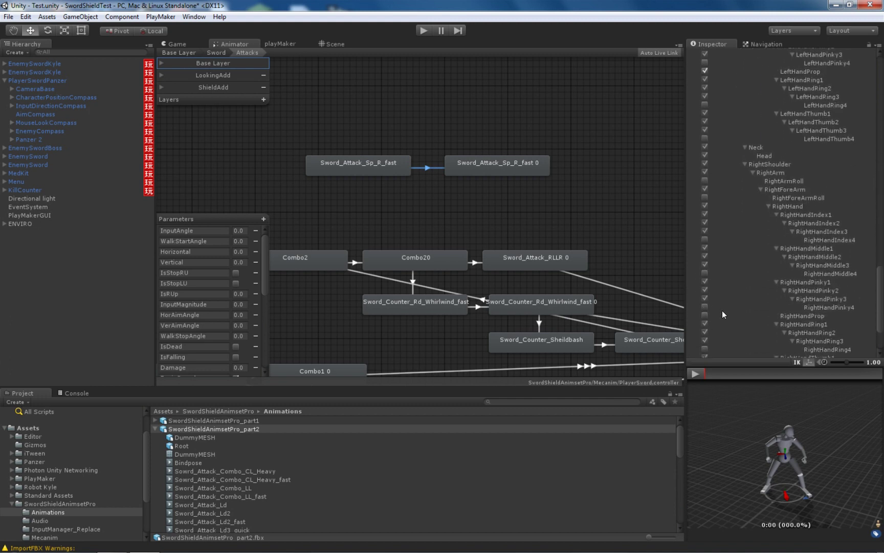
left_click(705, 316)
scroll(752, 319, "down", 5)
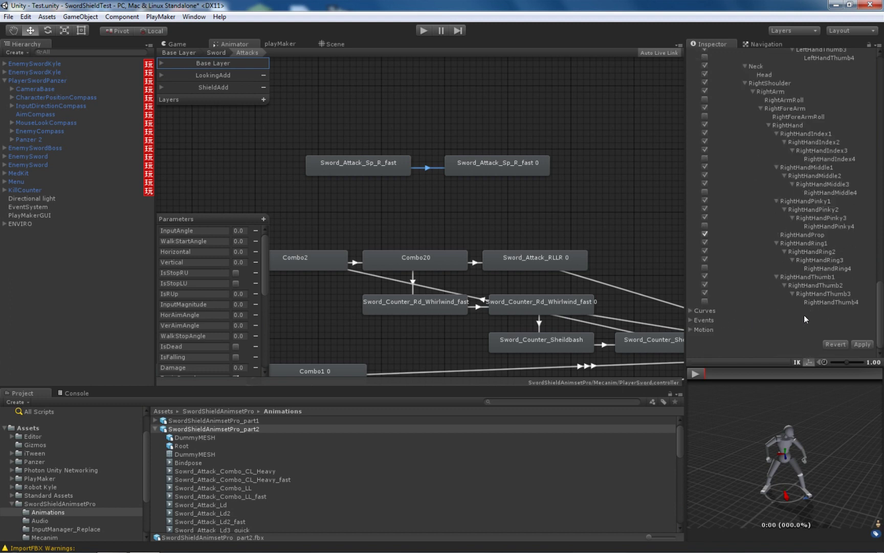
left_click(862, 344)
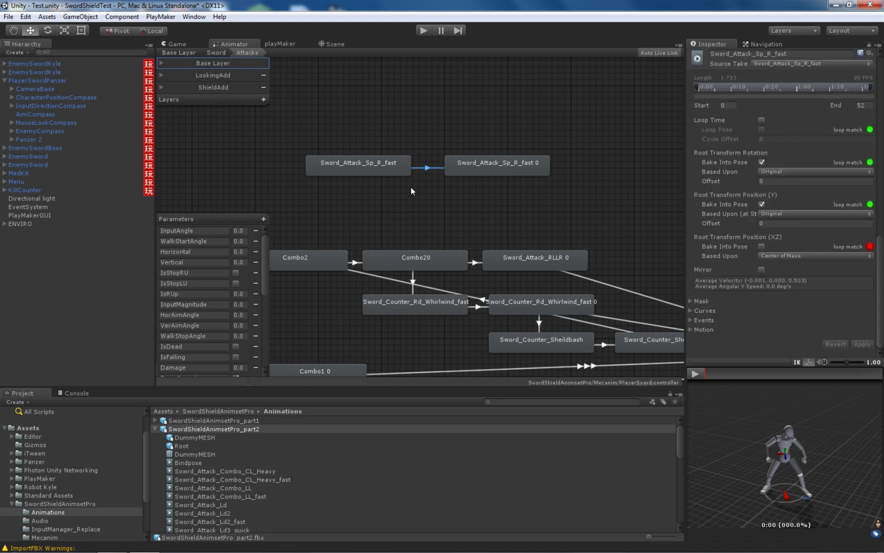
- Play the preview of the transition between the two Sword_Attack_Sp_R_fast states
left_click(425, 168)
left_click(697, 374)
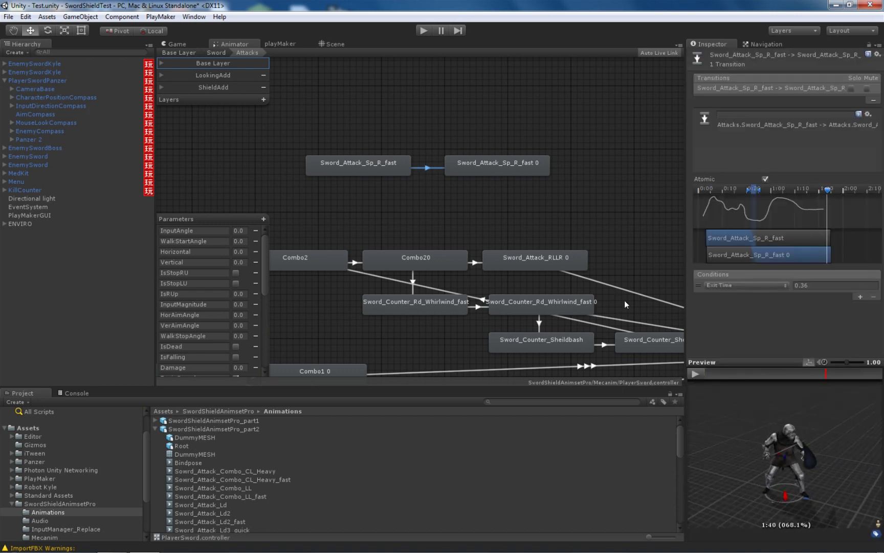
left_click(557, 207)
- Make a transition from Sword_Attack_Sp_R_fast 0 to Sword Idle And Rotate Blend Tree in Sword Standing, and inspect its settings
middle_click_drag(558, 208, 505, 180)
right_click(464, 145)
left_click(537, 156)
middle_click_drag(583, 177, 357, 124)
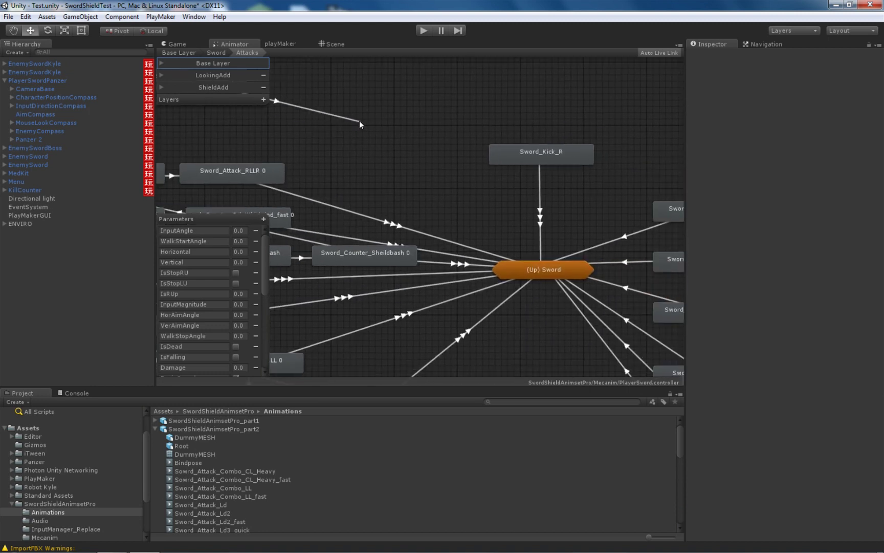
left_click(533, 279)
right_click(540, 271)
mouse_move(561, 279)
mouse_move(650, 290)
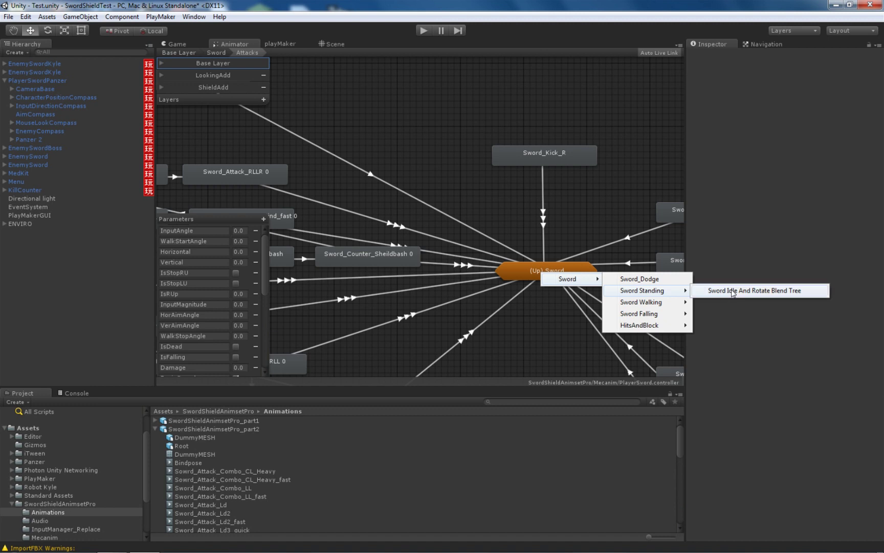
left_click(757, 290)
middle_click_drag(403, 162, 532, 182)
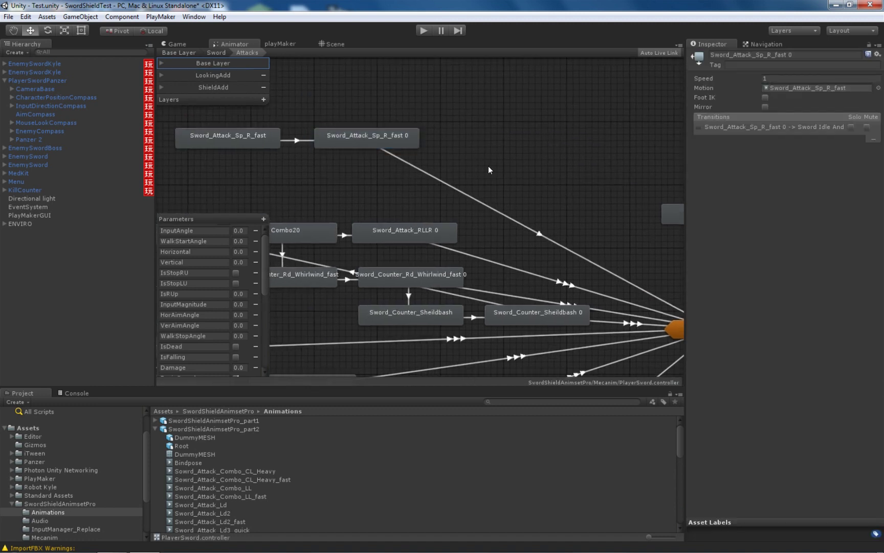
left_click(477, 199)
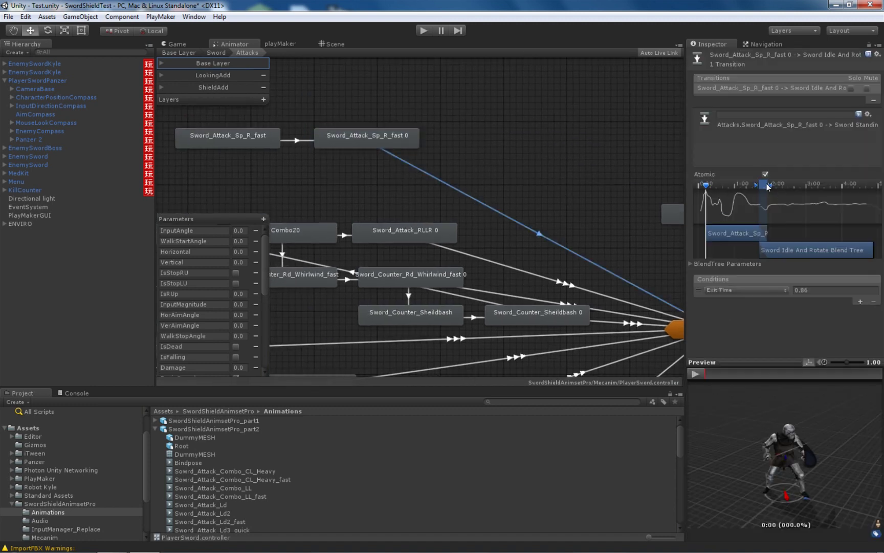
- Move Sword_Attack_Sp_R_fast 0 directly below Sword_Attack_Sp_R_fast and select the transition between them
left_click(440, 147)
middle_click_drag(502, 148, 521, 167)
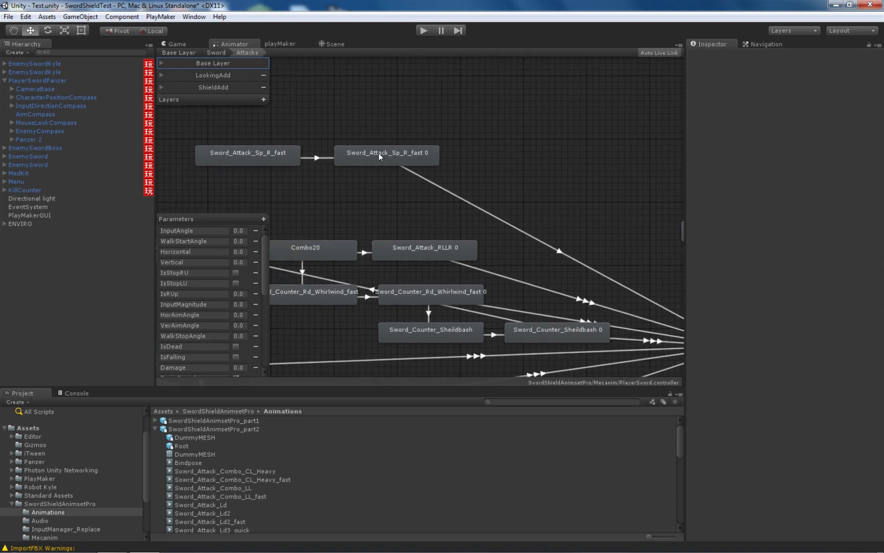
left_click_drag(371, 152, 240, 187)
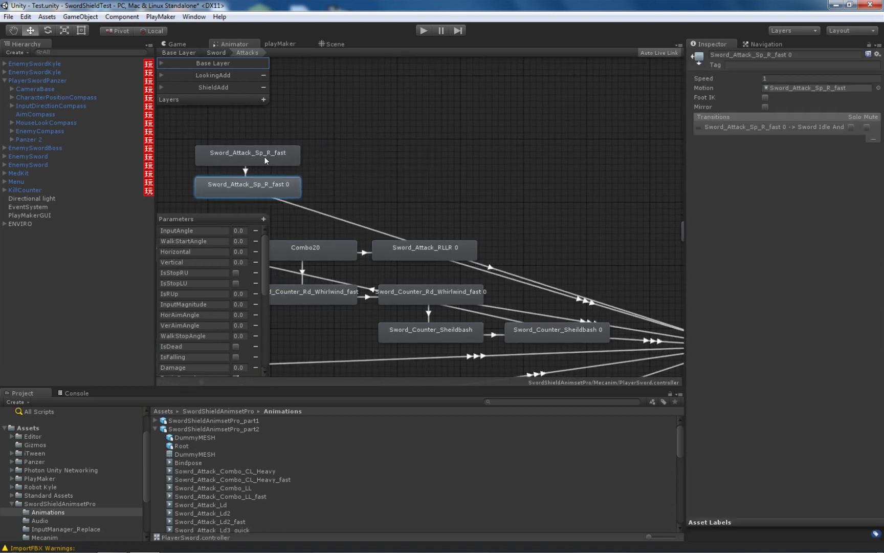
left_click(247, 170)
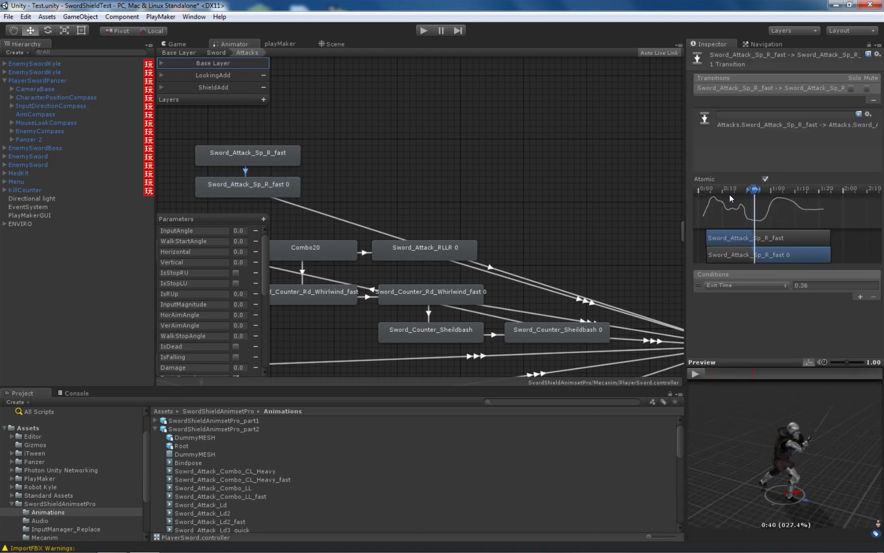
- Look through the Sword_Attack_Sp clips in SwordShieldAnimsetPro_part2 for a follow-up attack, comparing Sword_Attack_Sp_RL2 and Sword_Attack_Sp_RL2_fast
middle_click_drag(406, 189, 422, 174)
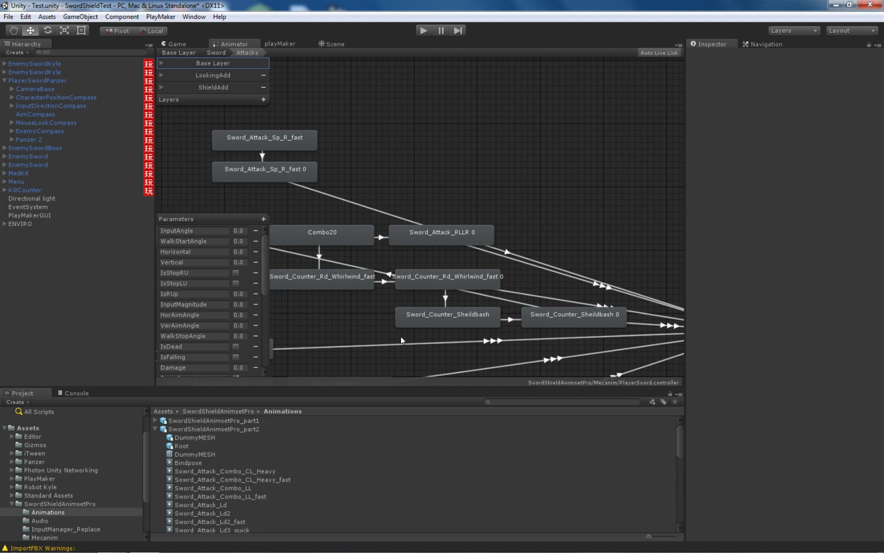
left_click(245, 496)
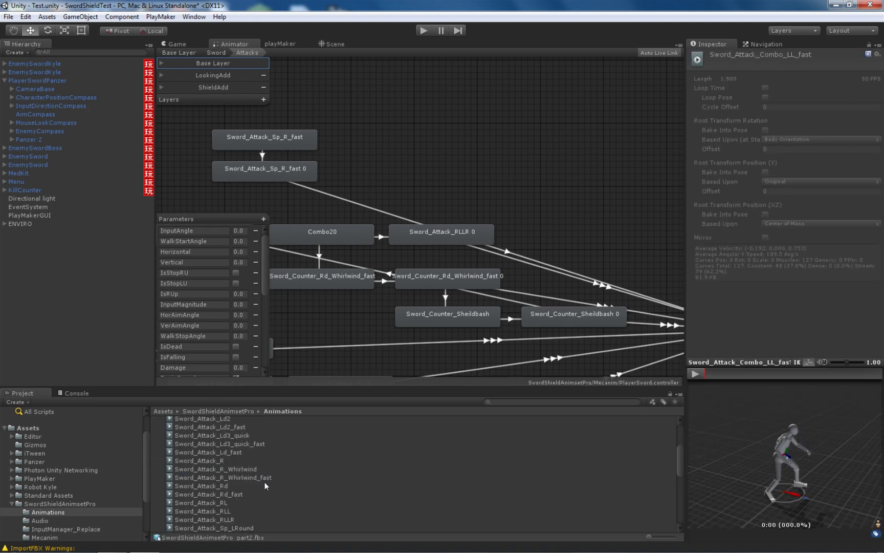
scroll(264, 483, "down", 5)
left_click(237, 481)
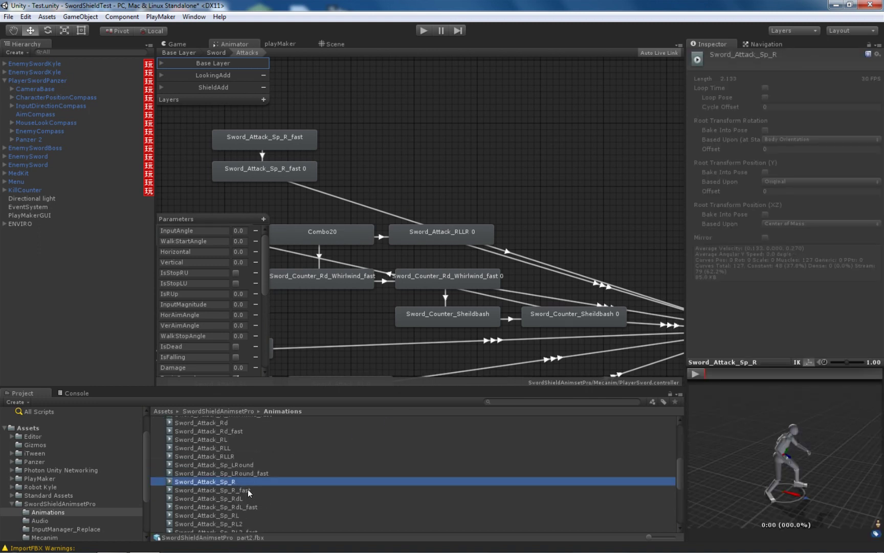
left_click(248, 490)
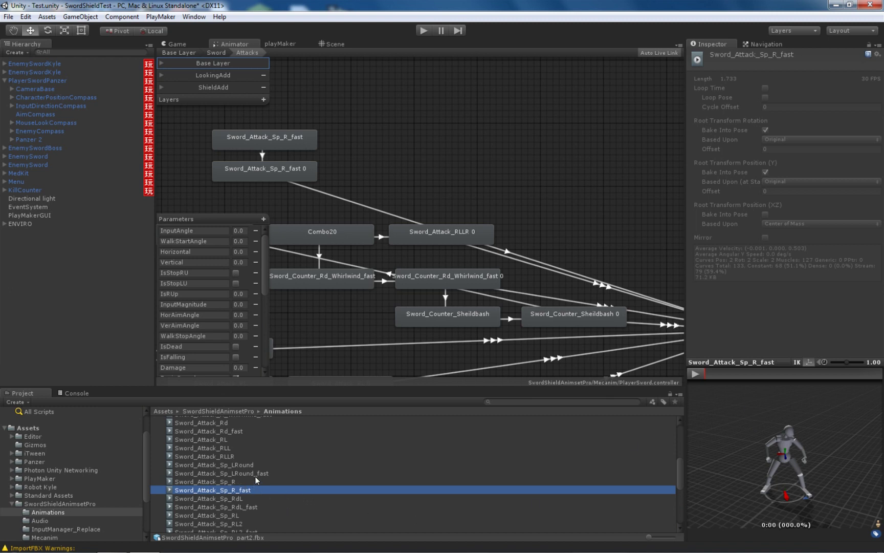
scroll(233, 490, "down", 3)
left_click(234, 492)
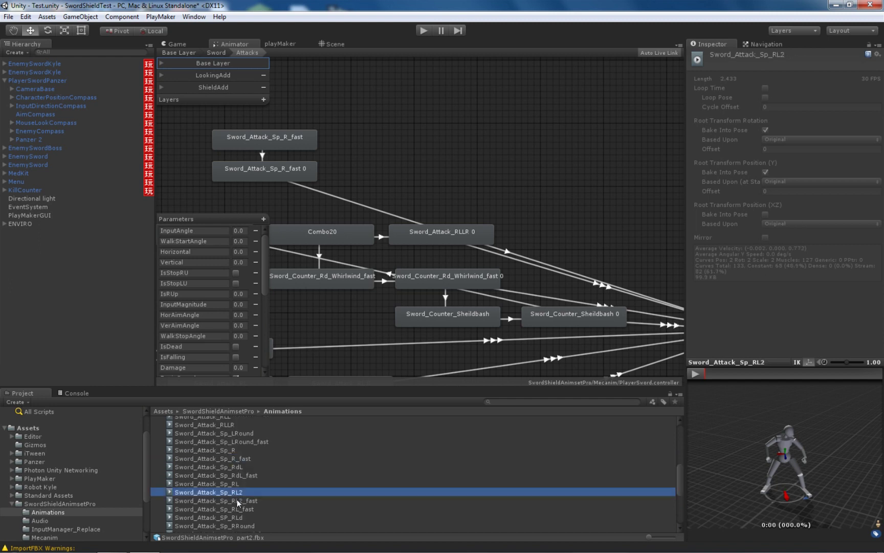
left_click(235, 500)
left_click(232, 492)
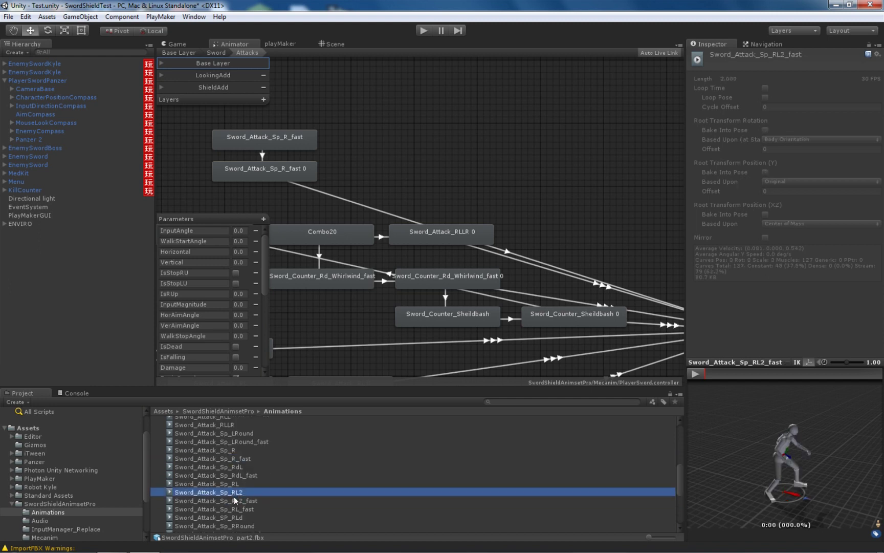
- Preview the Sword_Attack_Sp_RL2_fast clip and add it as a state beside Sword_Attack_Sp_R_fast in the Attacks state machine
left_click(240, 500)
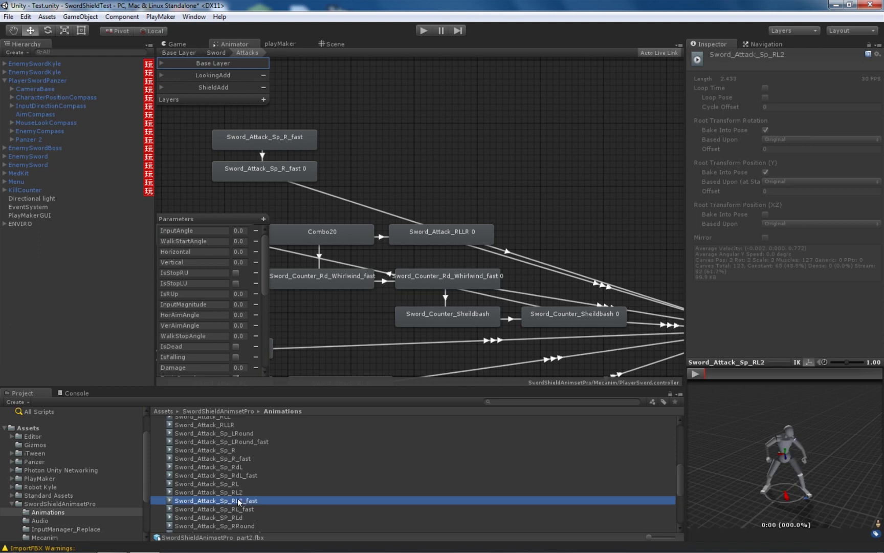
left_click(697, 373)
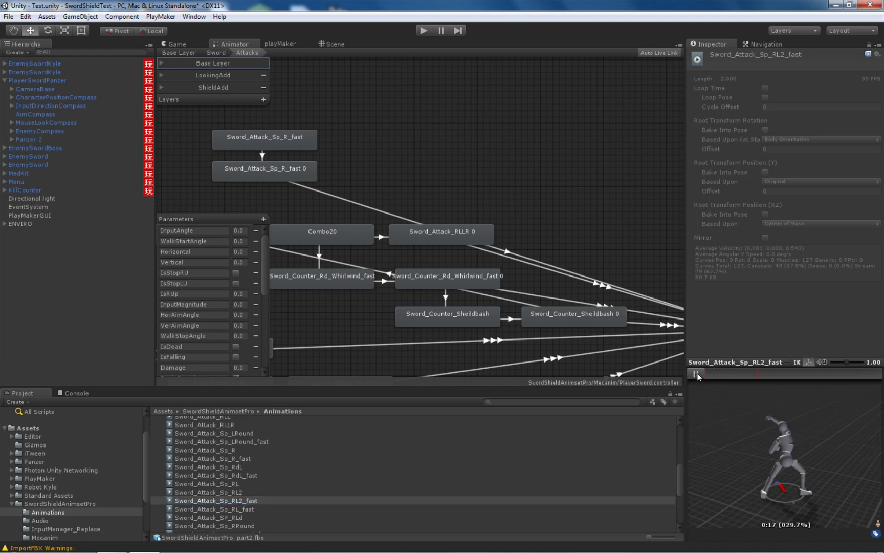
left_click_drag(252, 500, 387, 127)
left_click(390, 135)
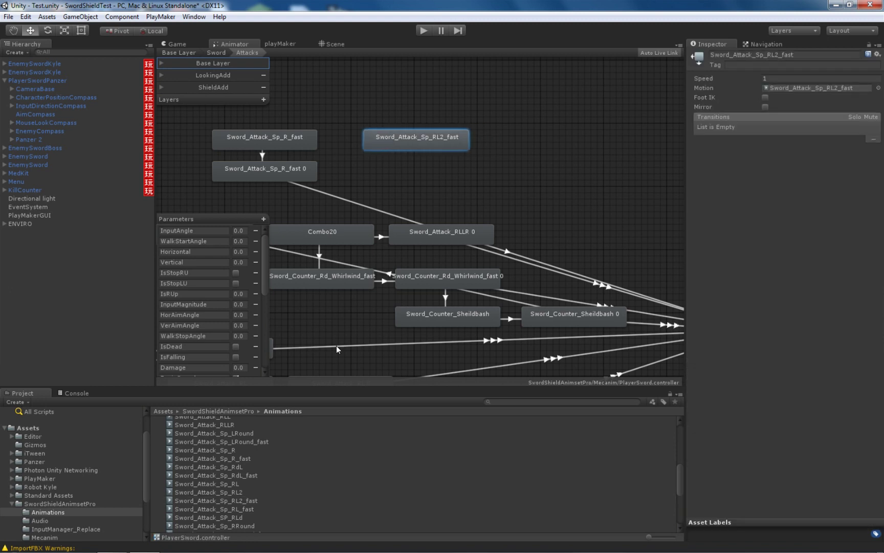
- Open the import settings of SwordShieldAnimsetPro_part2 and select the Sword_Attack_Sp_RL2_fast clip
scroll(219, 455, "up", 5)
scroll(201, 428, "up", 2)
left_click(200, 428)
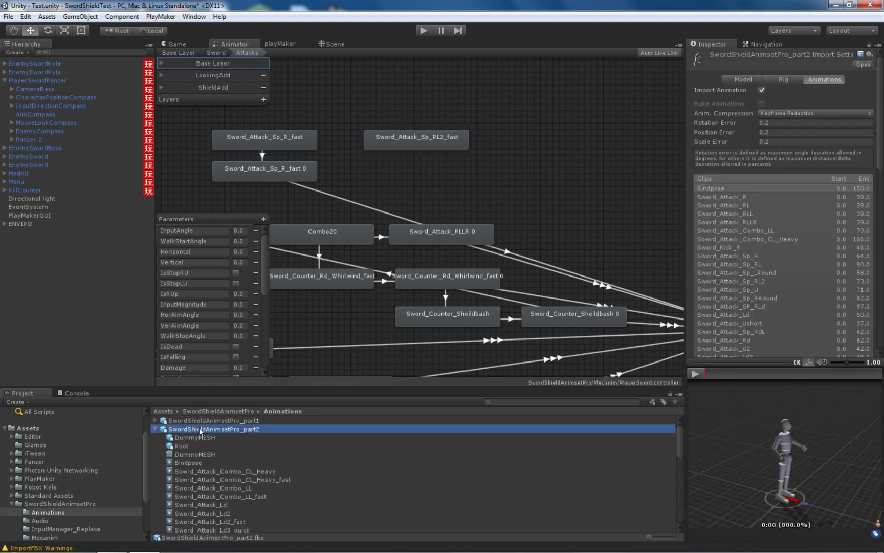
scroll(767, 256, "down", 2)
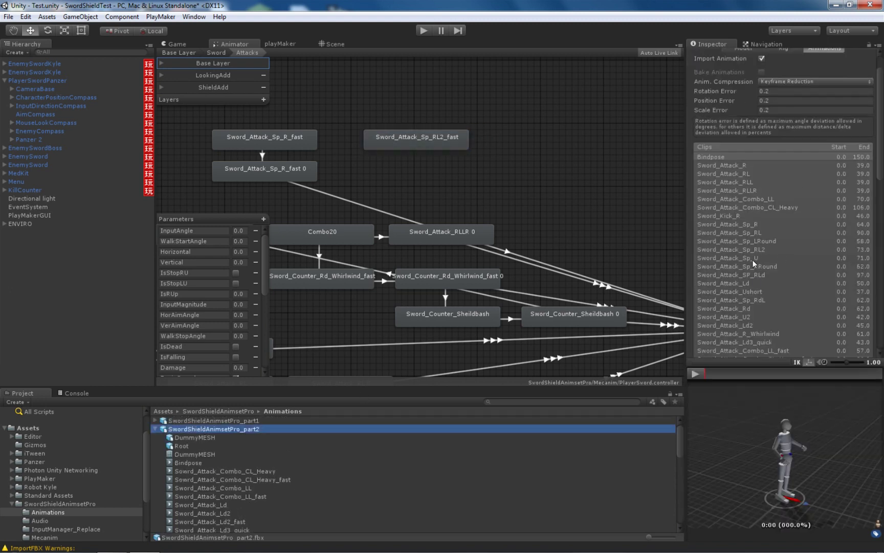
scroll(782, 231, "down", 4)
left_click(779, 231)
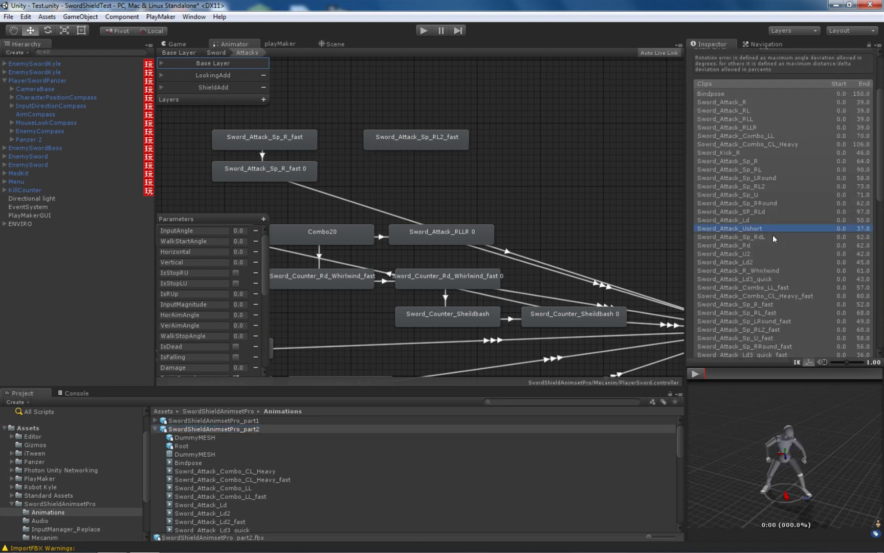
left_click(751, 237)
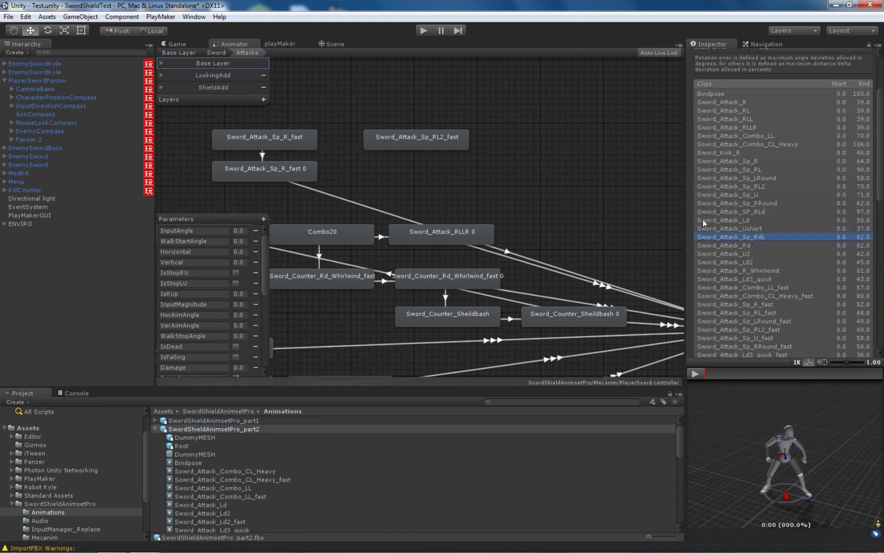
scroll(758, 263, "down", 2)
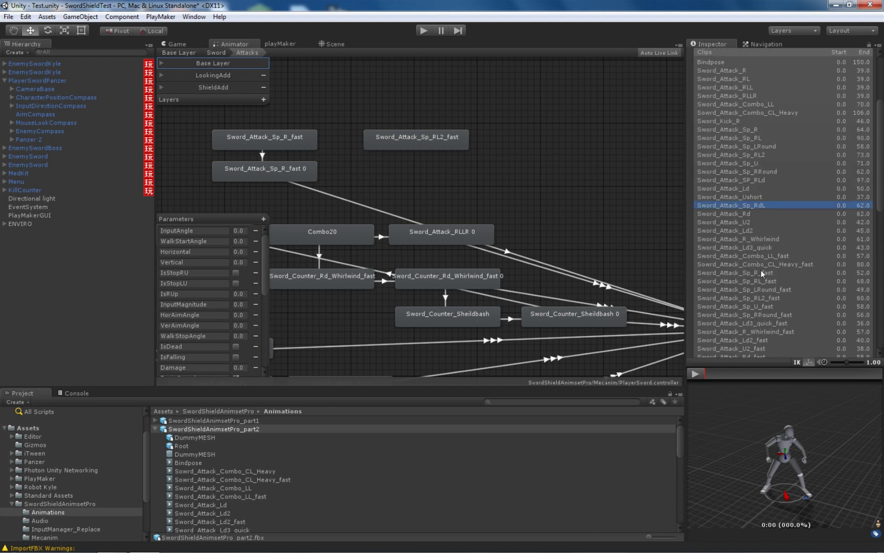
scroll(777, 274, "down", 2)
left_click(770, 249)
scroll(804, 277, "down", 2)
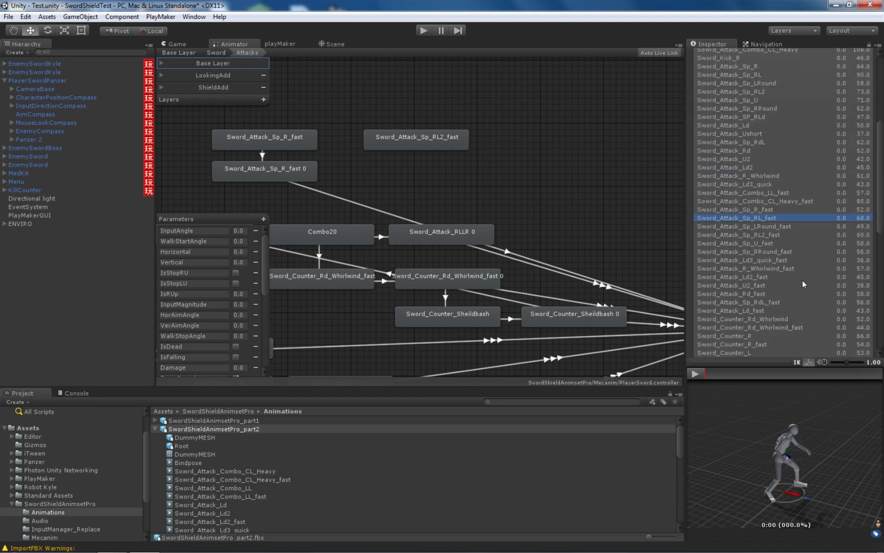
scroll(802, 286, "down", 2)
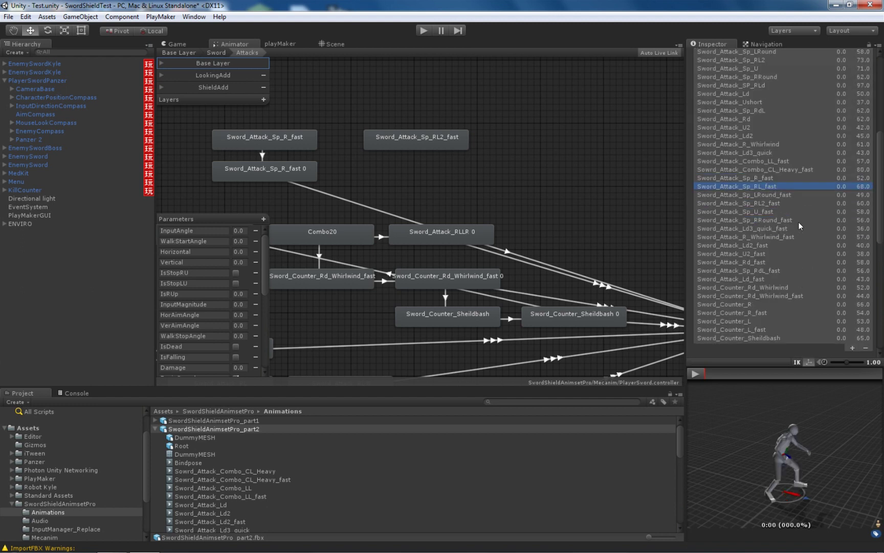
scroll(805, 136, "up", 2)
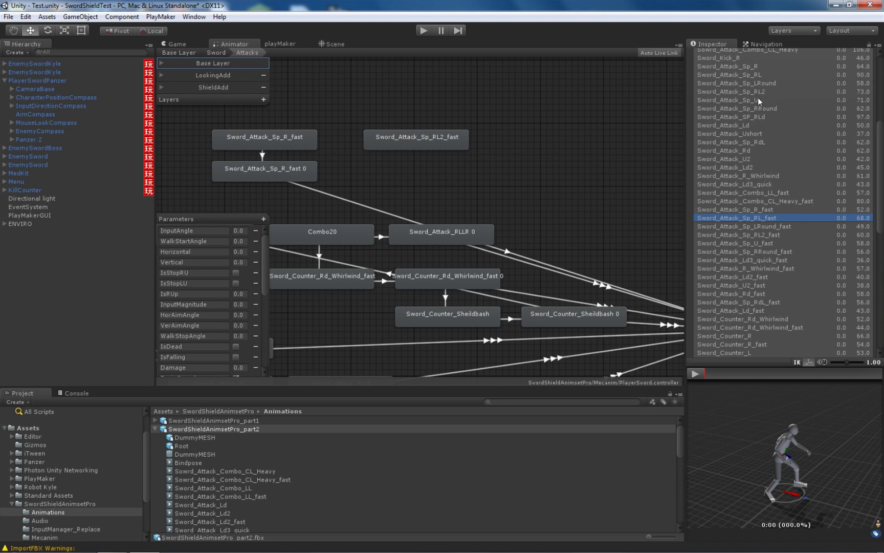
left_click(746, 234)
- Base the Root Transform Rotation of the Sword_Attack_Sp_RL2_fast clip on Original
scroll(769, 258, "down", 5)
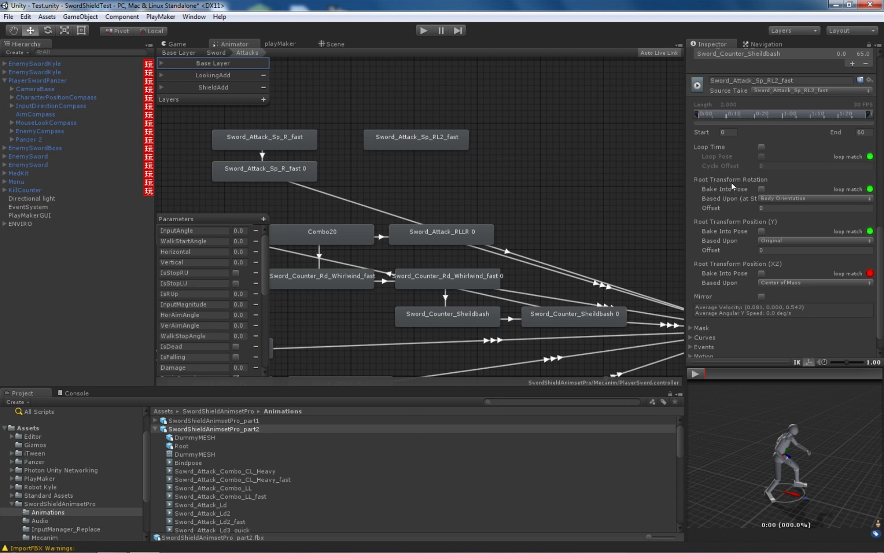
left_click(776, 198)
left_click(778, 209)
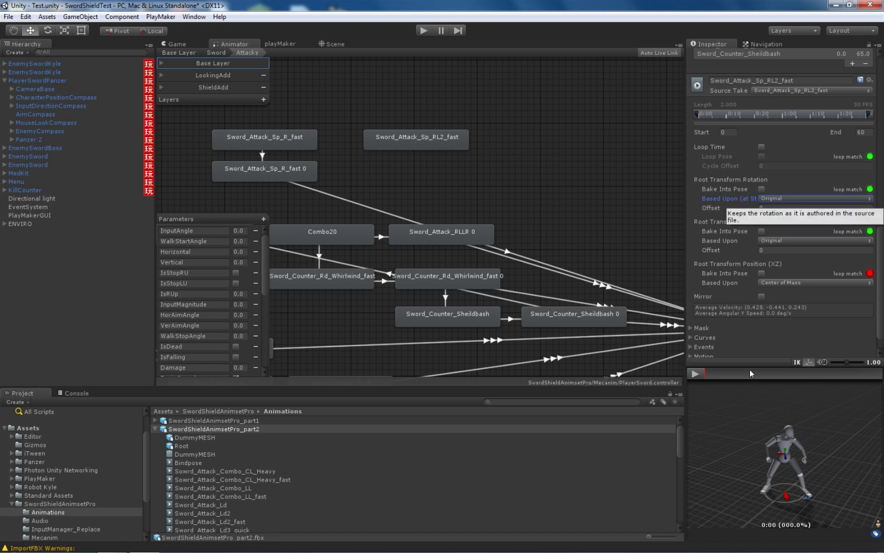
- Play and scrub the Sword_Attack_Sp_RL2_fast preview, checking the character's root direction from another angle
left_click(702, 372)
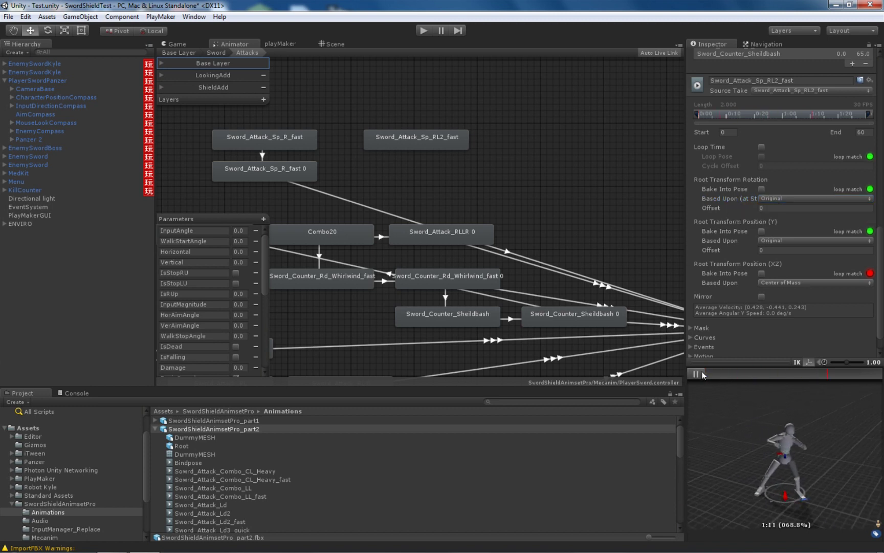
left_click_drag(793, 377, 716, 376)
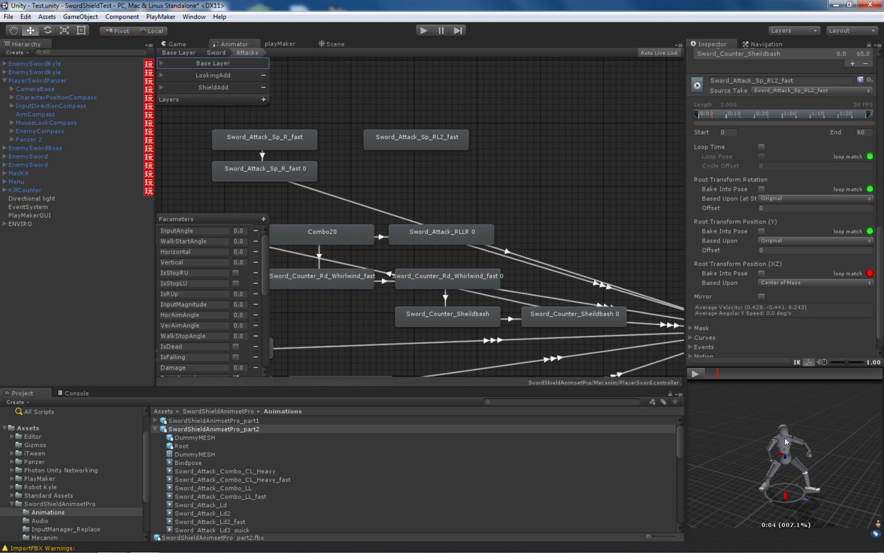
left_click(704, 373)
left_click_drag(808, 477, 782, 470)
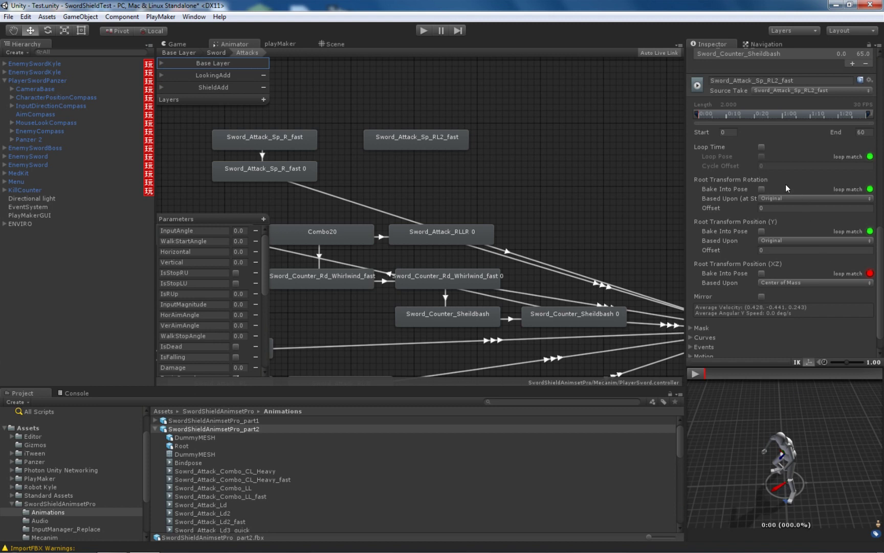
- Bake the clip's root rotation and Y position into the pose, and base its XZ root position on Original
left_click(762, 189)
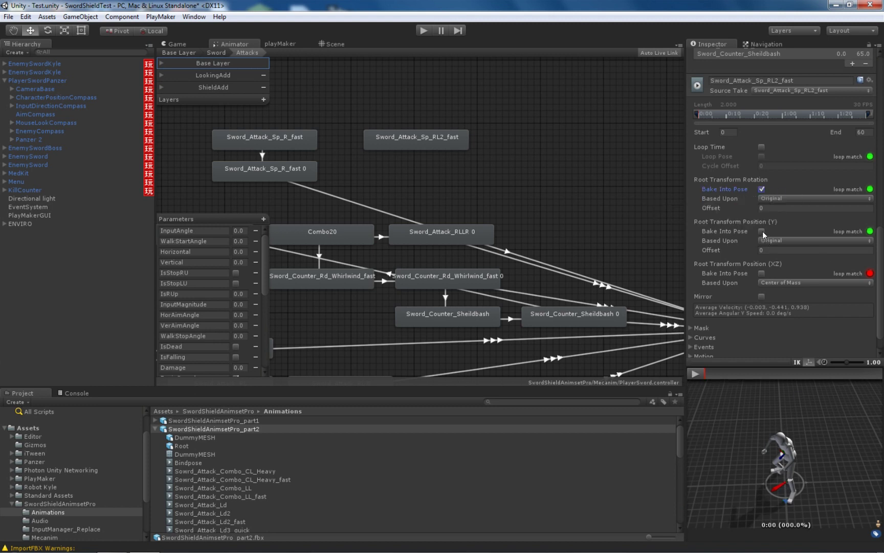
left_click(762, 231)
left_click(779, 283)
left_click(780, 292)
- Replay the clip preview to check the root motion with the baked rotation and Y position
left_click(696, 373)
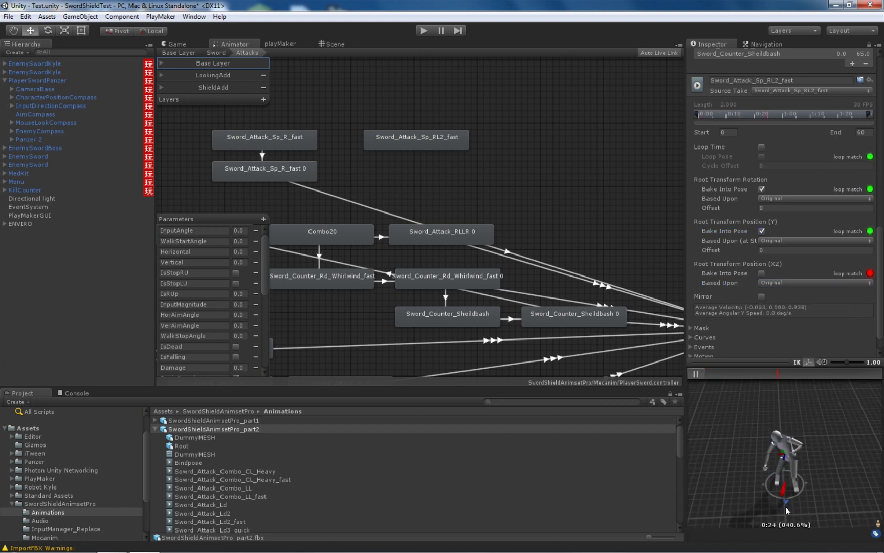
left_click(695, 373)
left_click(695, 372)
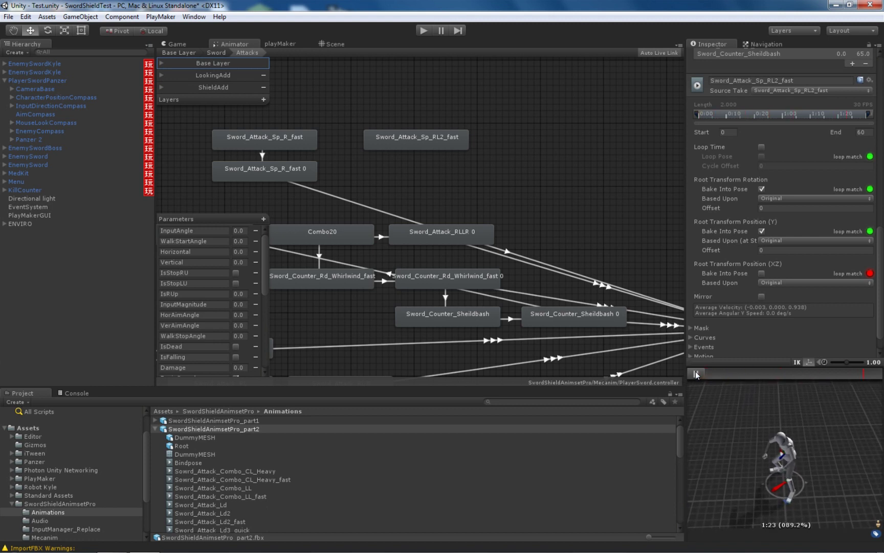
left_click(695, 372)
- Include LeftHandProp and RightHandProp in the transform mask of Sword_Attack_Sp_RL2_fast and apply the import settings
scroll(762, 307, "down", 2)
left_click(690, 301)
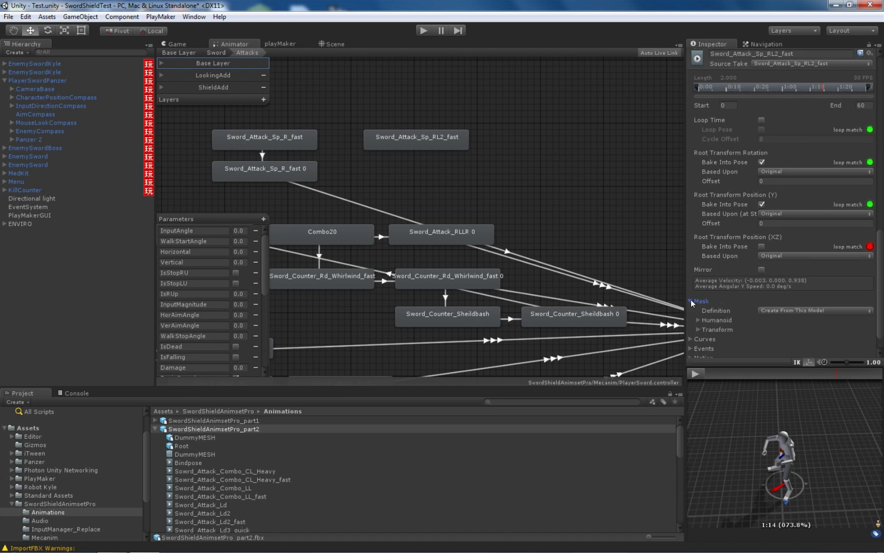
left_click(698, 330)
scroll(742, 331, "down", 10)
scroll(778, 327, "down", 10)
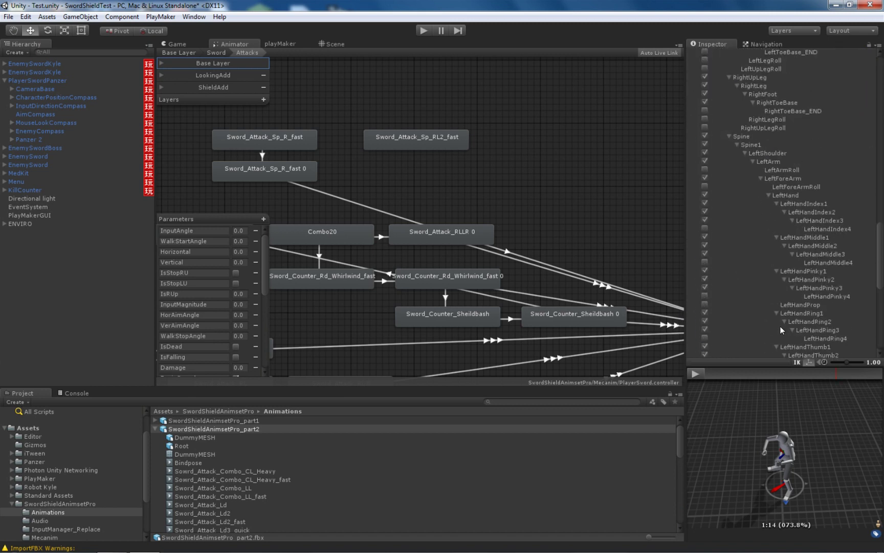
left_click(705, 241)
scroll(721, 250, "down", 4)
scroll(706, 327, "down", 3)
left_click(706, 327)
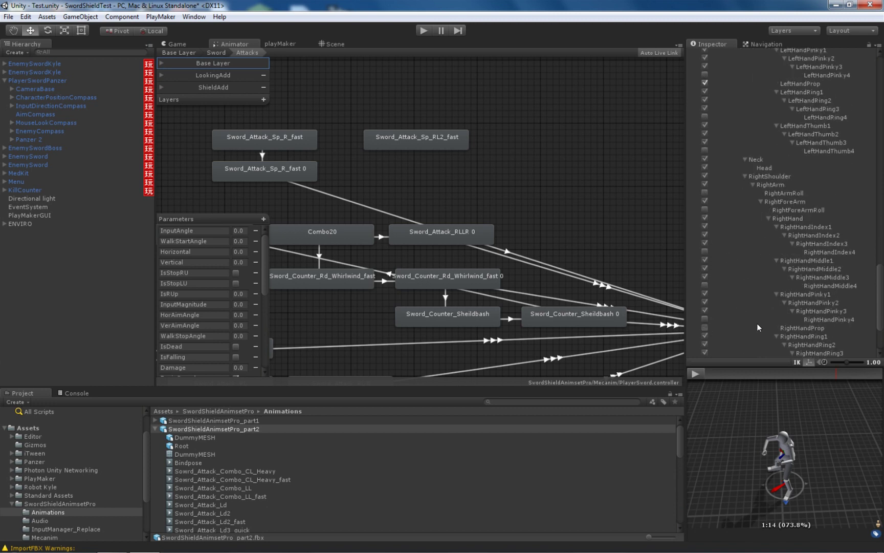
scroll(777, 315, "down", 4)
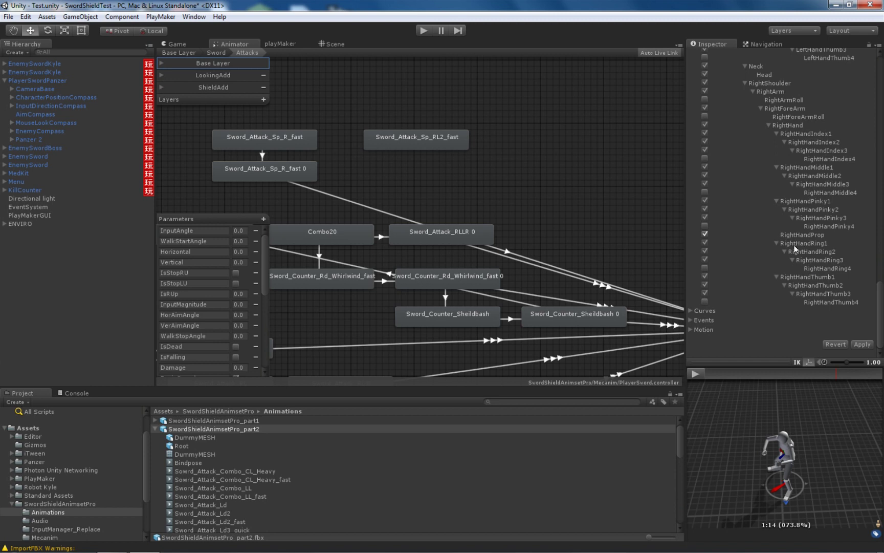
left_click(862, 345)
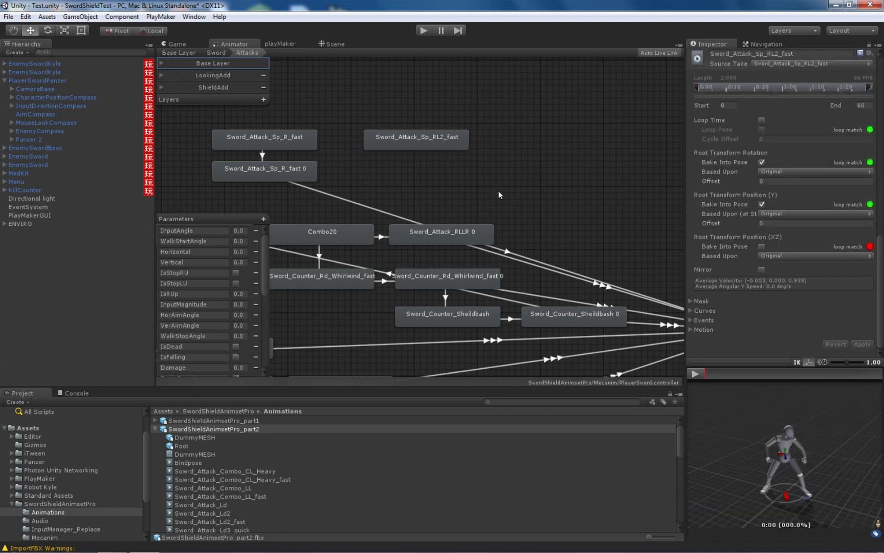
- Make a transition from Sword_Attack_Sp_R_fast 0 to Sword_Attack_Sp_RL2_fast
left_click(414, 144)
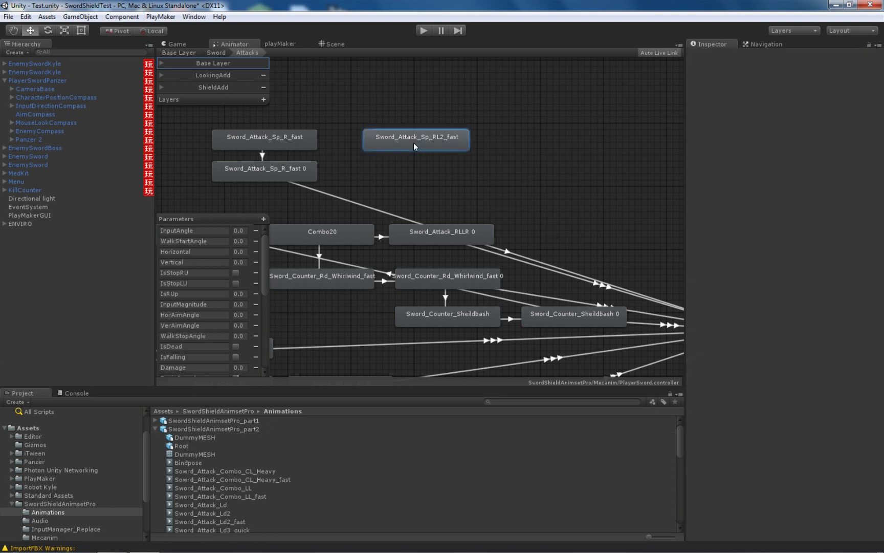
right_click(300, 172)
left_click(344, 179)
left_click(373, 144)
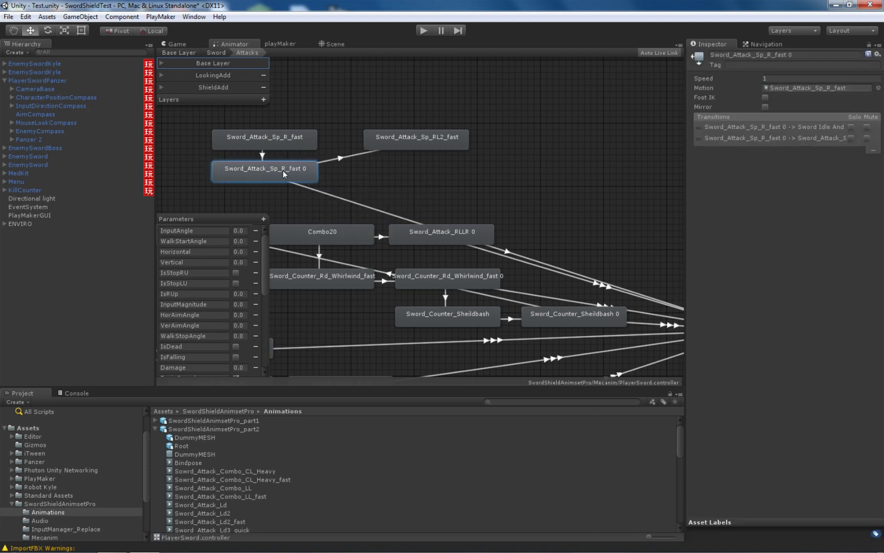
- Set the condition of the transition from Sword_Attack_Sp_R_fast 0 to Sword_Attack_Sp_RL2_fast to AttackTrigger instead of Exit Time
left_click(340, 158)
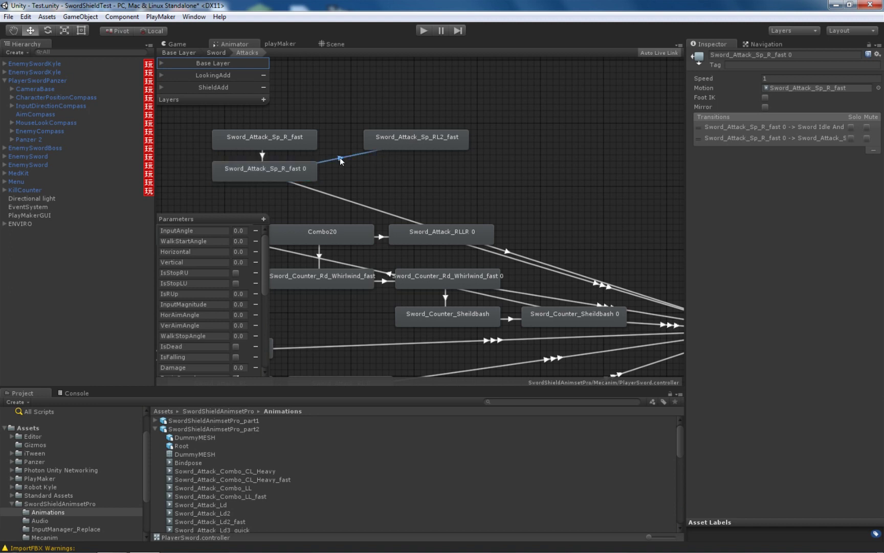
left_click(739, 287)
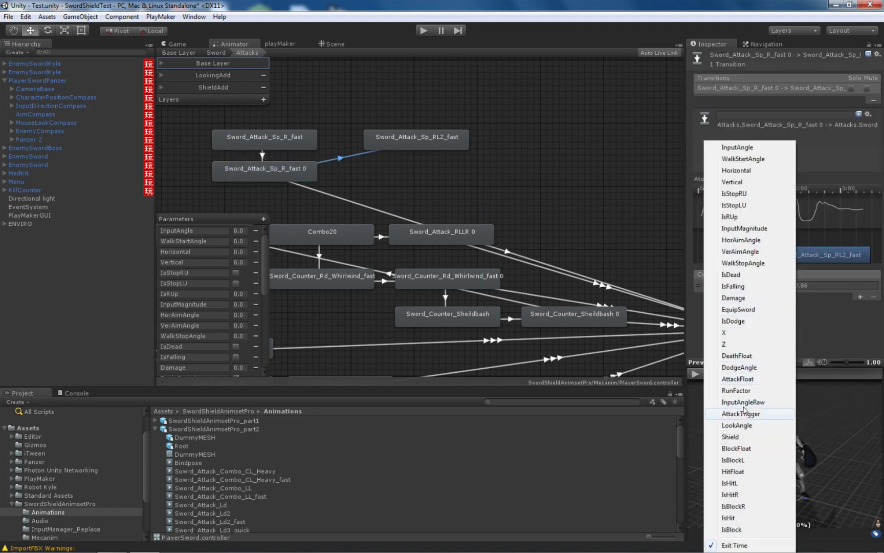
left_click(745, 413)
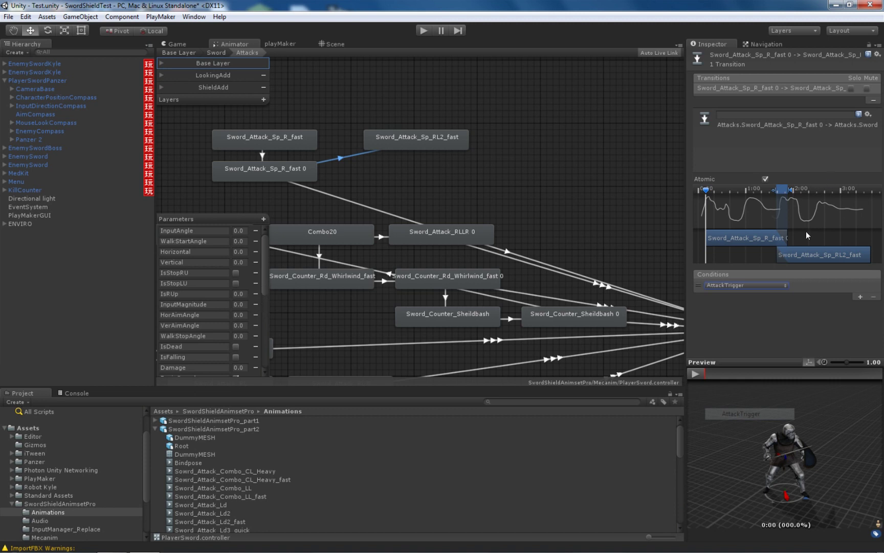
- Move the transition into Sword_Attack_Sp_RL2_fast to a little past half a second on the timeline and preview the blend
left_click_drag(707, 190, 726, 192)
left_click_drag(783, 188, 736, 192)
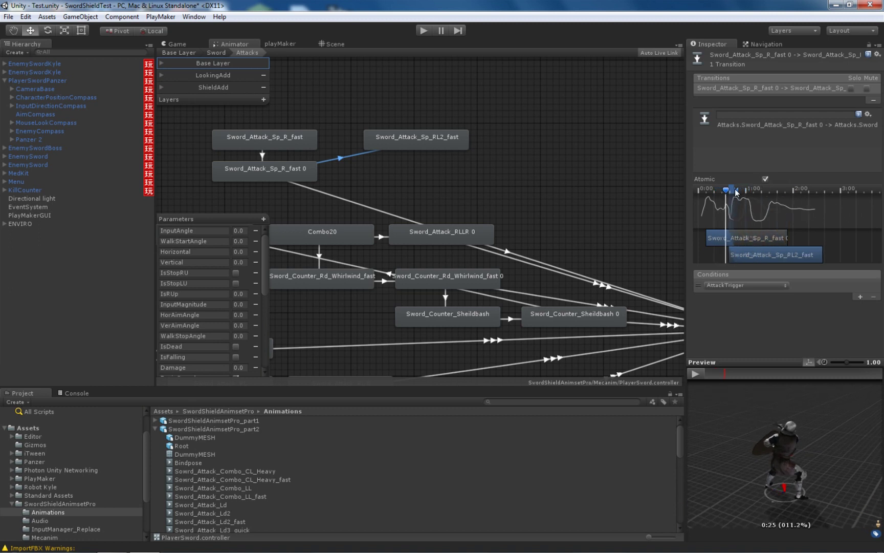
left_click(698, 373)
left_click_drag(767, 192, 676, 196)
left_click_drag(731, 192, 735, 192)
left_click_drag(760, 255, 765, 255)
left_click(697, 374)
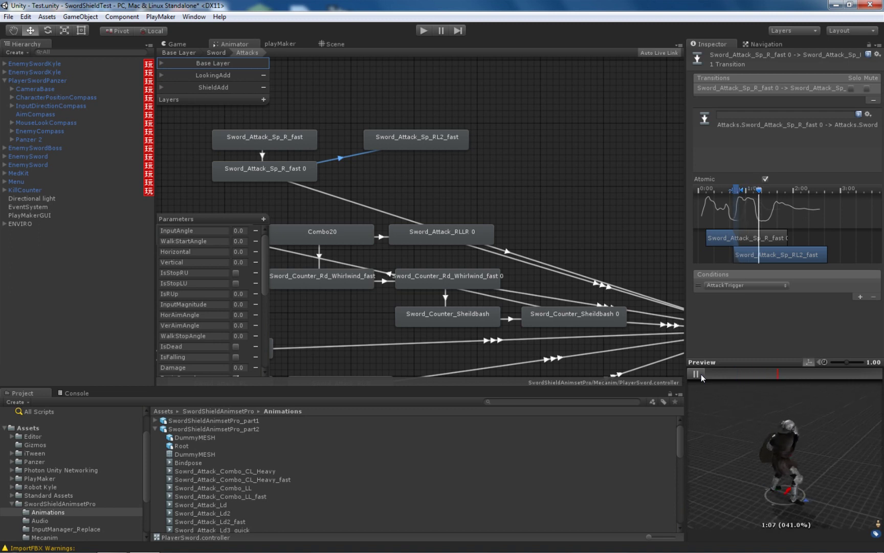
left_click(706, 191)
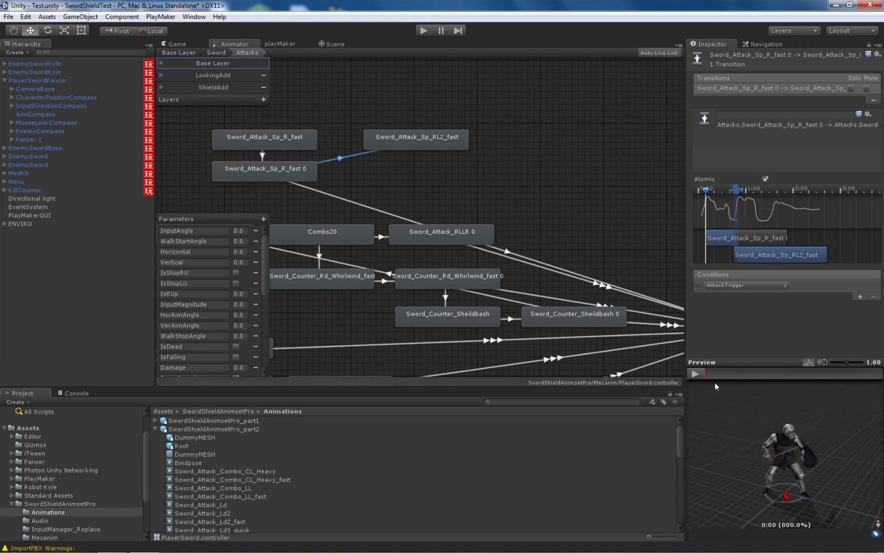
left_click(701, 375)
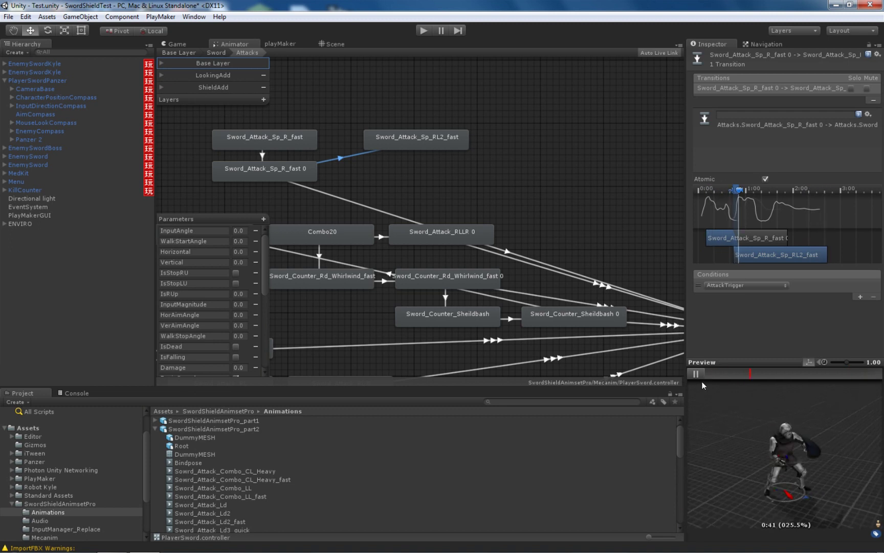
- Offset Sword_Attack_Sp_RL2_fast in the transition so its beginning lines up with that of Sword_Attack_Sp_R_fast 0, and preview the blend
left_click(797, 194)
left_click_drag(796, 195, 747, 210)
left_click_drag(764, 256, 748, 256)
left_click_drag(754, 190, 716, 195)
left_click_drag(749, 258, 752, 256)
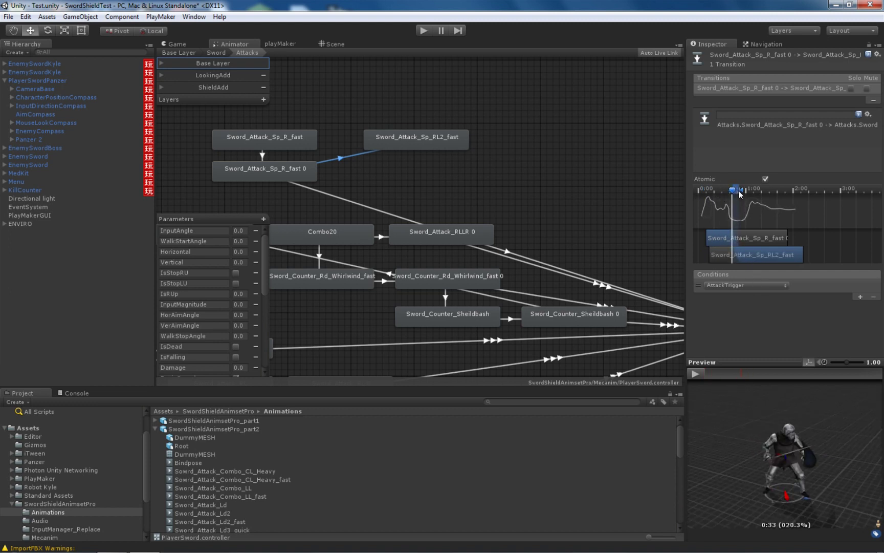
mouse_move(735, 190)
left_mouse_down()
mouse_move(715, 193)
mouse_move(740, 197)
mouse_move(727, 192)
left_mouse_up()
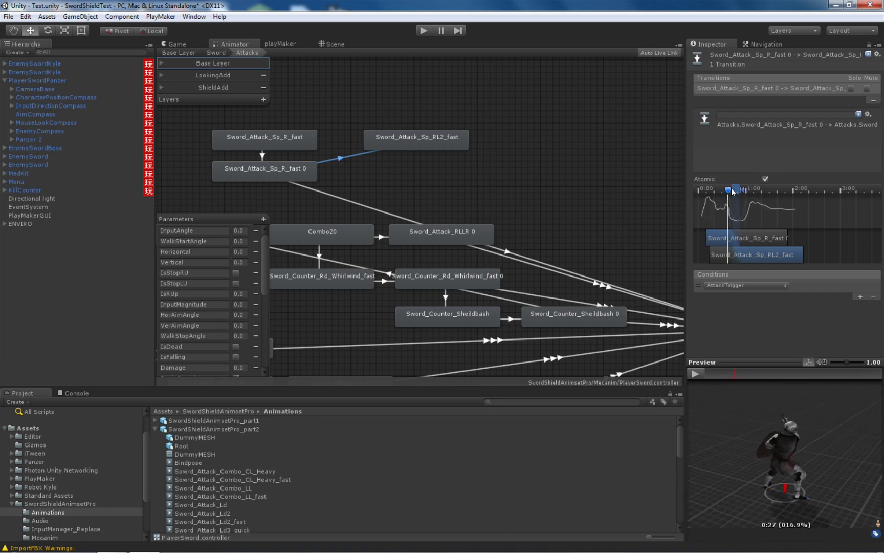
left_click_drag(746, 253, 741, 252)
mouse_move(724, 192)
left_mouse_down()
mouse_move(714, 193)
mouse_move(727, 197)
left_mouse_up()
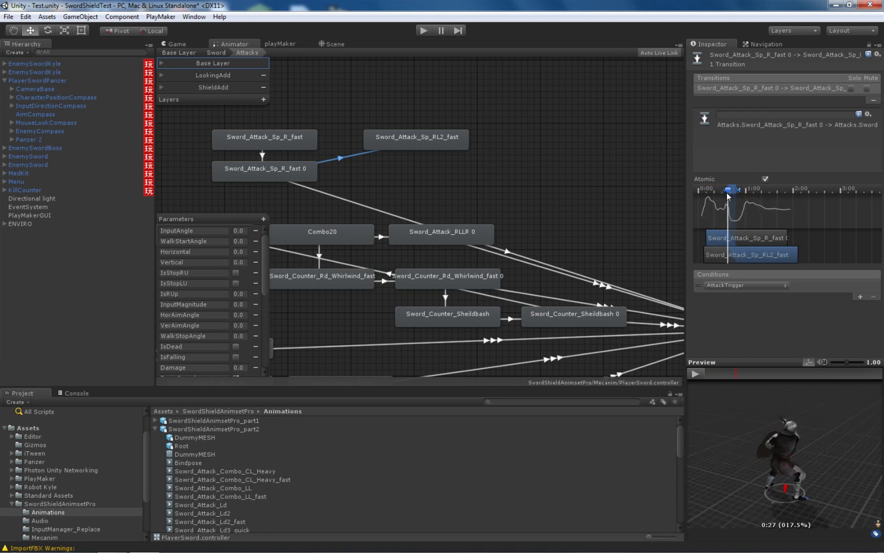
left_click(697, 374)
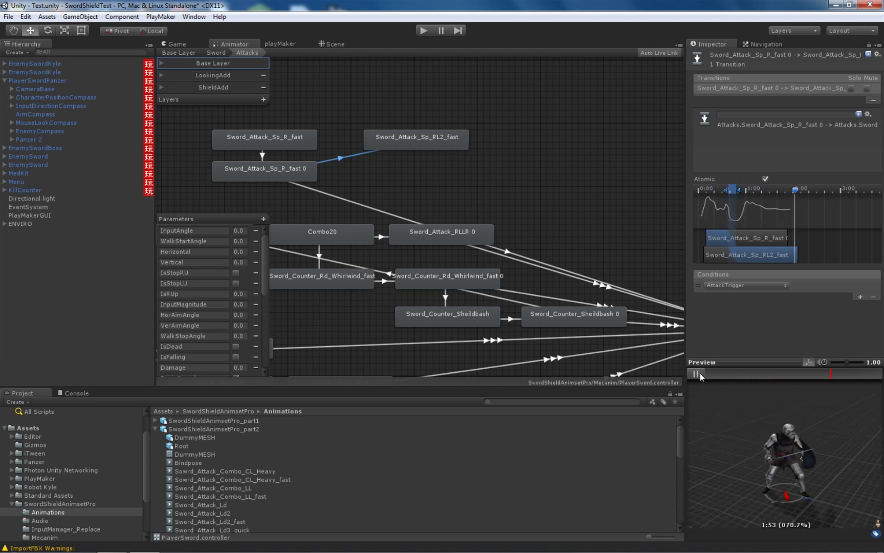
left_click(702, 373)
- Make a transition from Sword_Attack_Sp_RL2_fast through (Up) Sword to Sword Idle And Rotate Blend Tree and inspect its settings
left_click(395, 162)
middle_click_drag(553, 188, 517, 169)
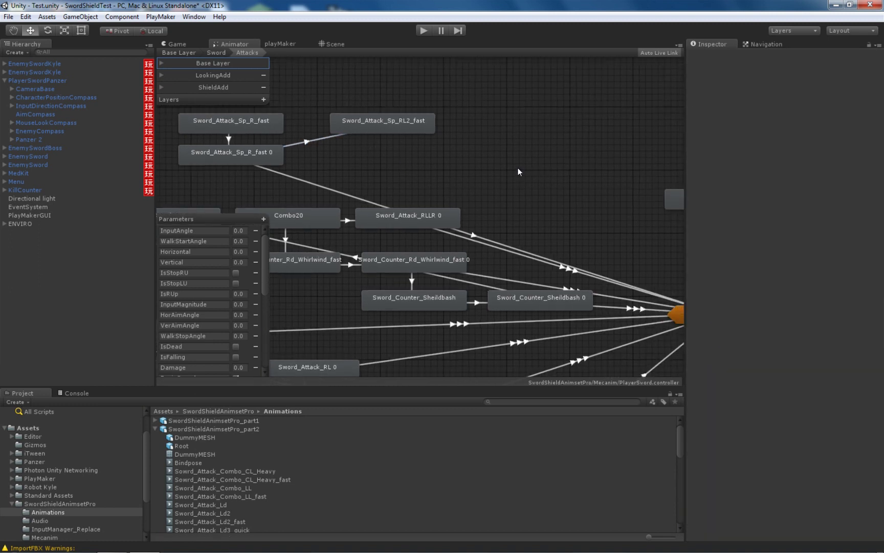
right_click(419, 125)
left_click(441, 128)
middle_click_drag(549, 211, 432, 177)
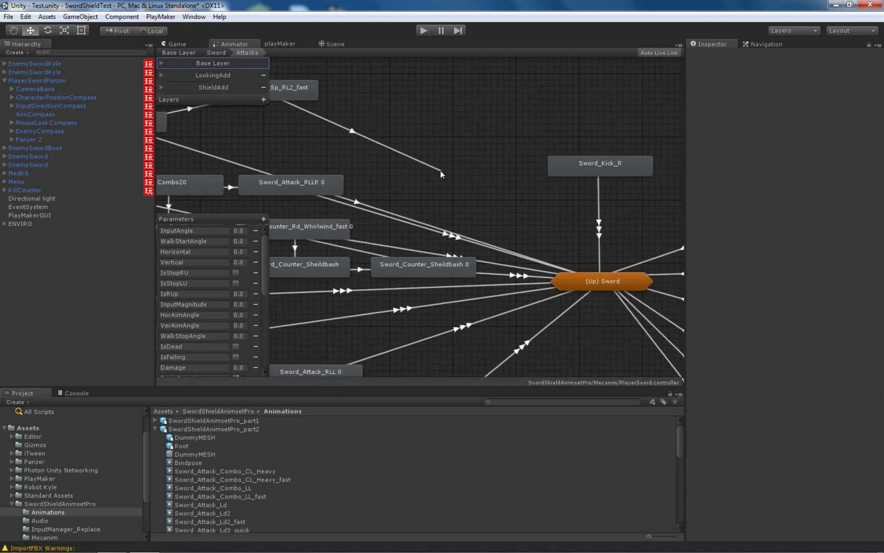
left_click(596, 284)
mouse_move(611, 290)
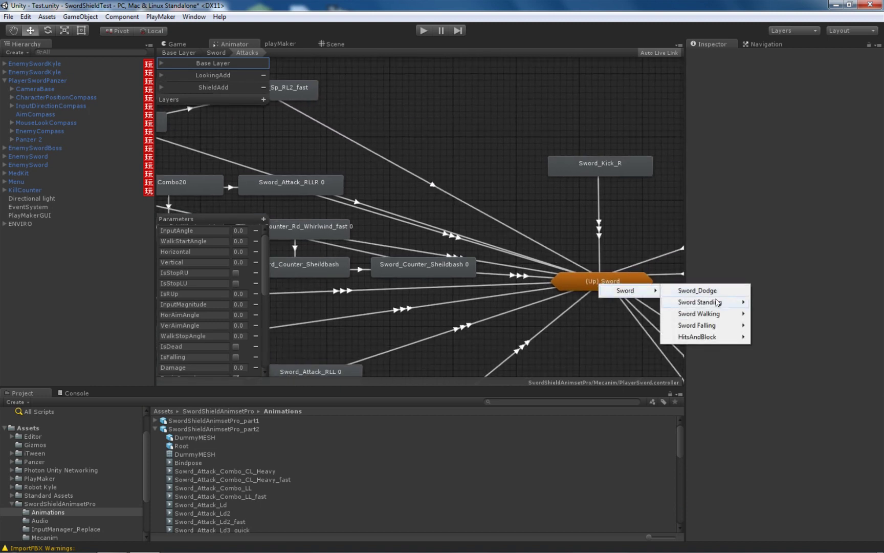
mouse_move(719, 305)
left_click(628, 303)
middle_click_drag(331, 155, 441, 177)
left_click(440, 151)
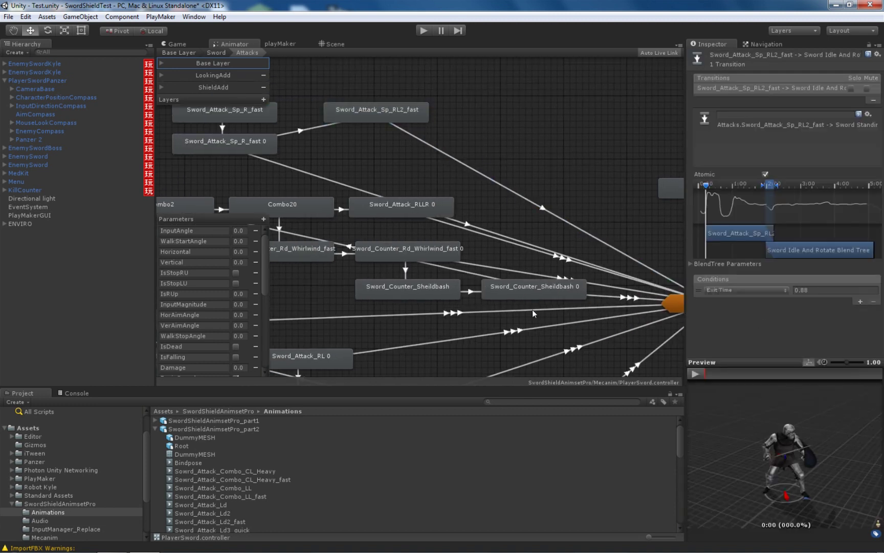
- Locate the motion clip of the Sword_Attack_Sp_RL2_fast state among the project's animations
left_click(488, 194)
middle_click_drag(504, 111, 528, 109)
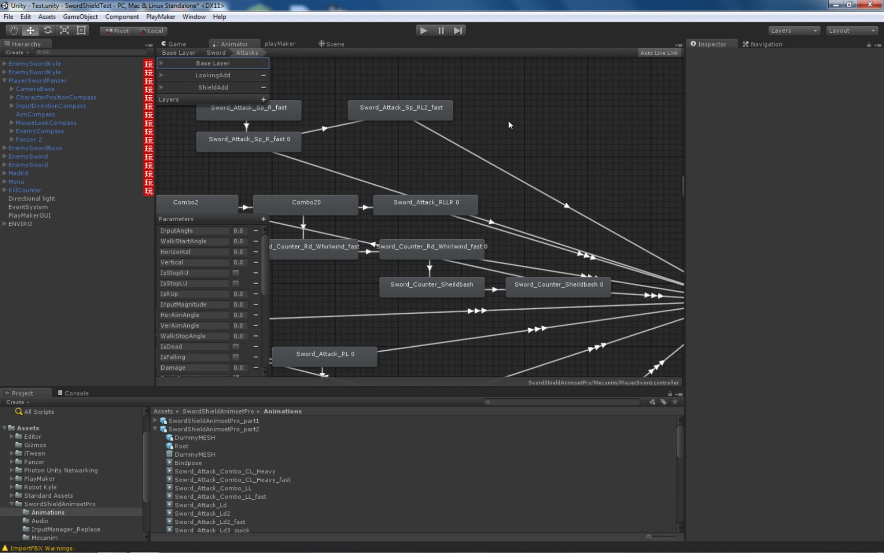
scroll(395, 151, "down", 1)
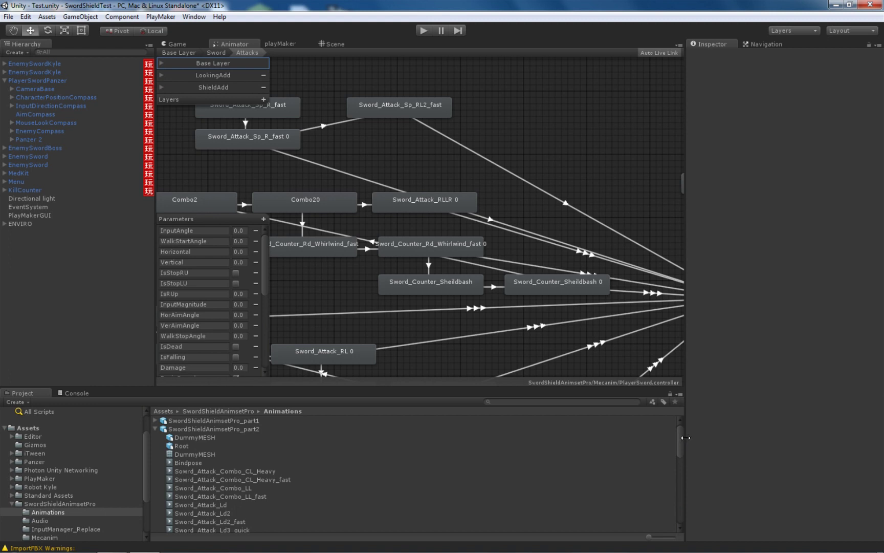
left_click_drag(680, 439, 675, 414)
left_click(408, 106)
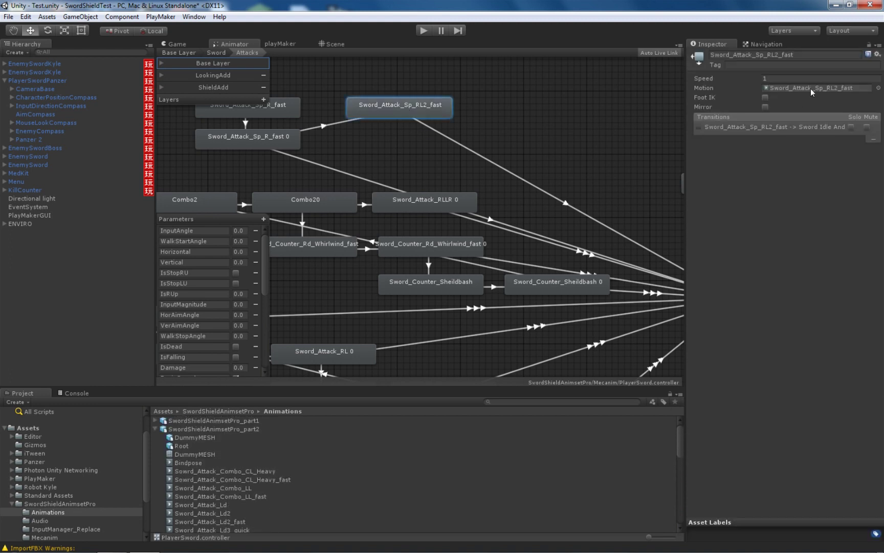
left_click(807, 87)
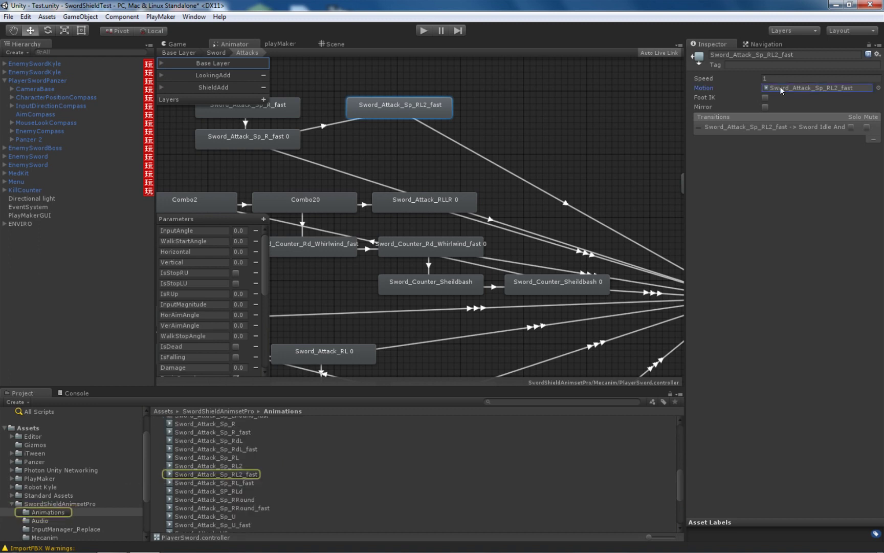
left_click(242, 474)
- Open the import settings of SwordShieldAnimsetPro_part2 and select the clip Sword_Attack_Sp_RL2_fast
scroll(240, 481, "up", 10)
scroll(220, 417, "up", 2)
left_click(231, 429)
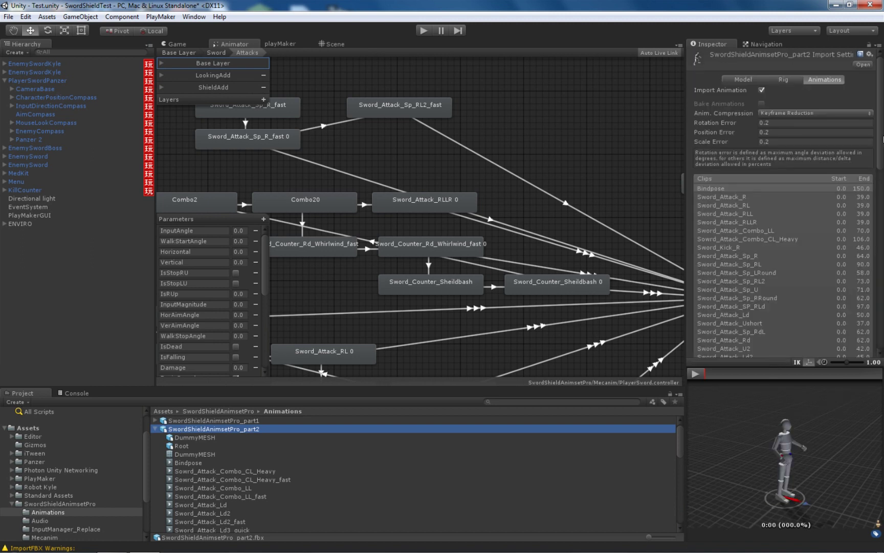
left_click_drag(880, 135, 882, 237)
scroll(785, 212, "up", 1)
left_click(748, 201)
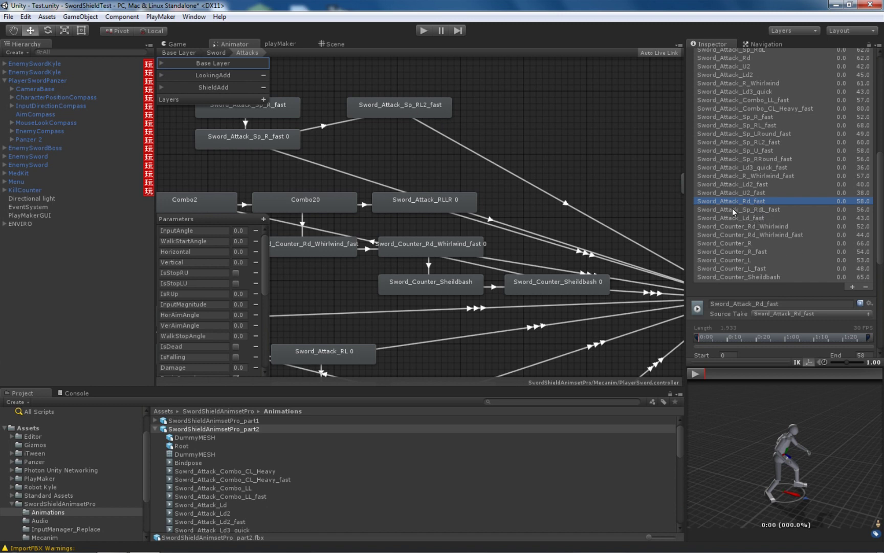
left_click(755, 142)
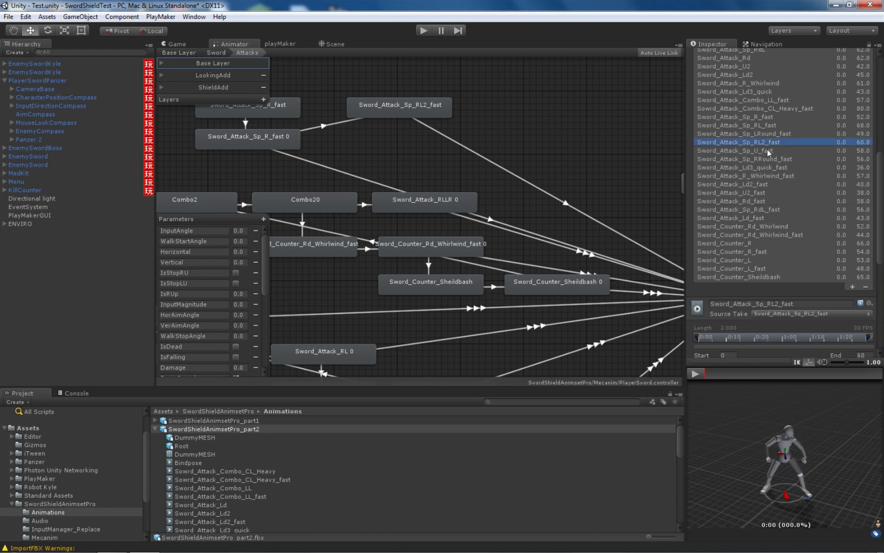
- Add an animation event to Sword_Attack_Sp_RL2_fast at 0:10 with the function SendEvent and the string toStrike
scroll(783, 255, "down", 5)
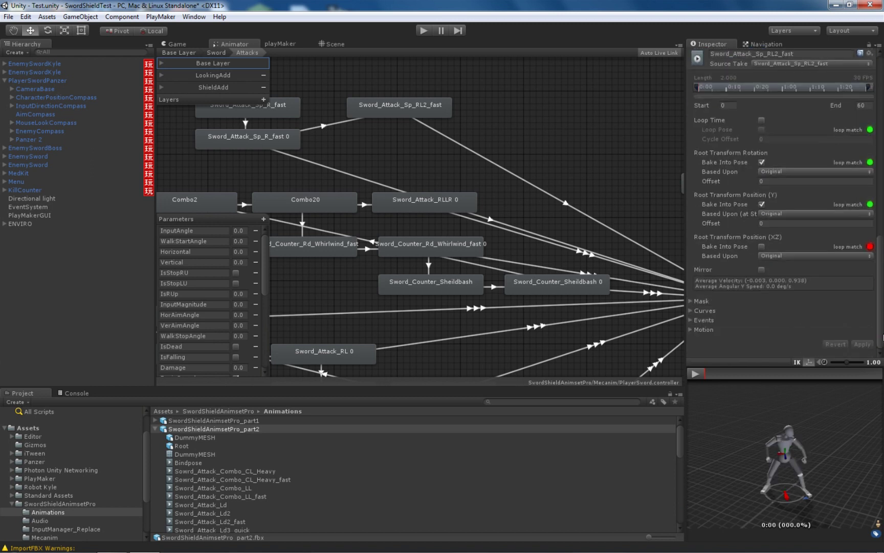
left_click(690, 319)
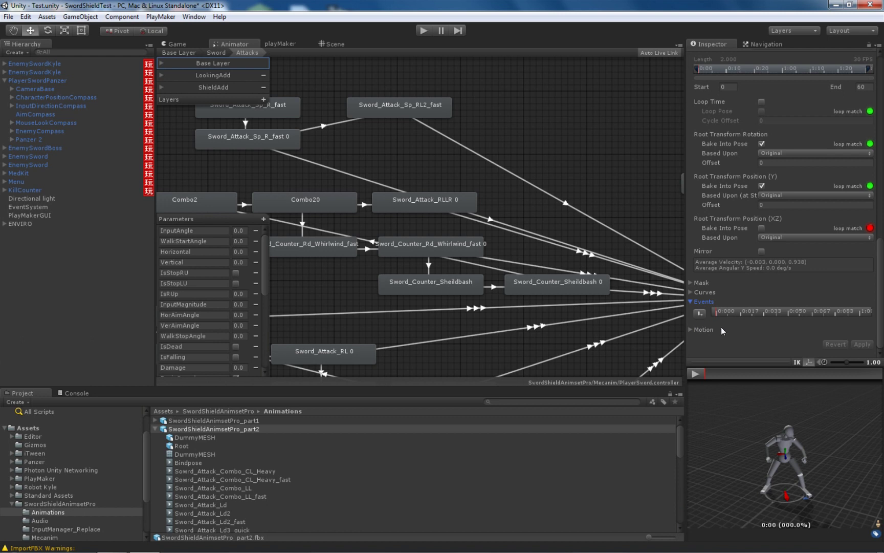
left_click_drag(705, 373, 735, 378)
left_click_drag(817, 458, 758, 454)
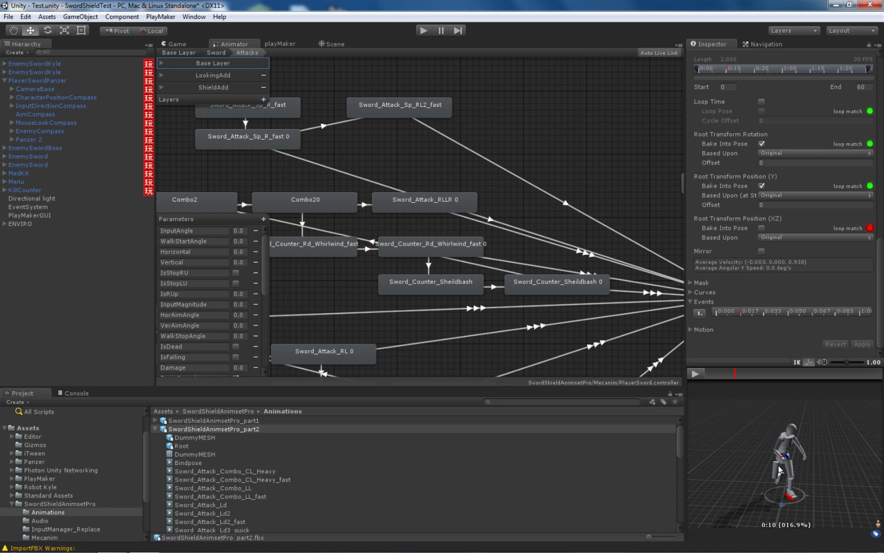
left_click(700, 313)
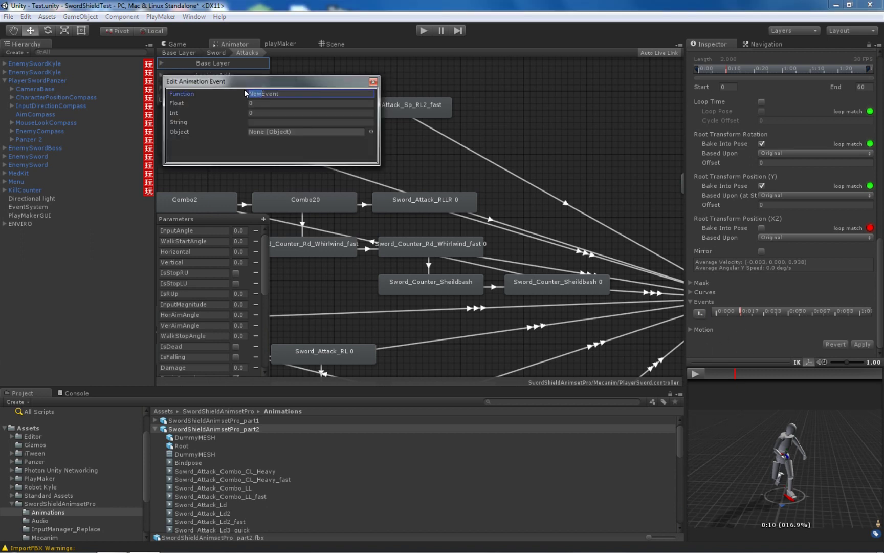
type("Send")
left_click(264, 121)
type("toStrike")
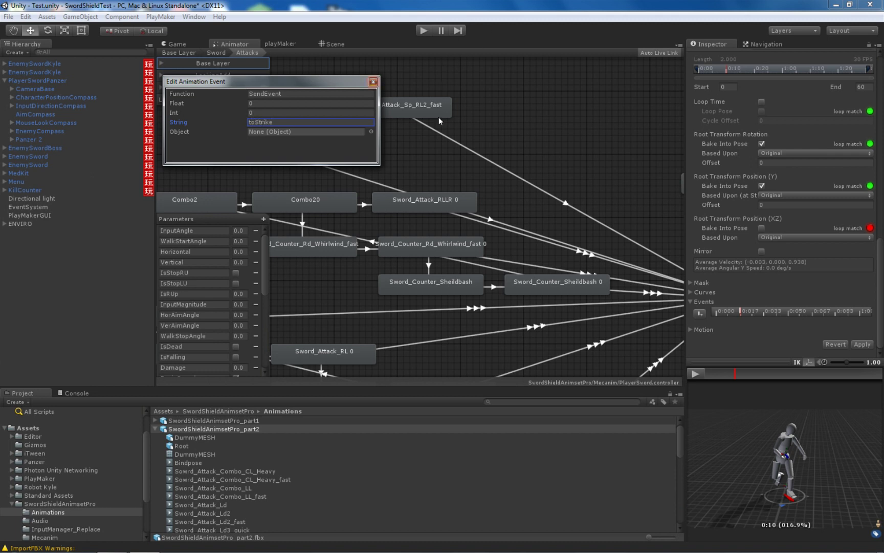
- Add a second SendEvent animation event with the string toStrike at 0:22 and apply the import settings
left_click_drag(732, 368, 773, 382)
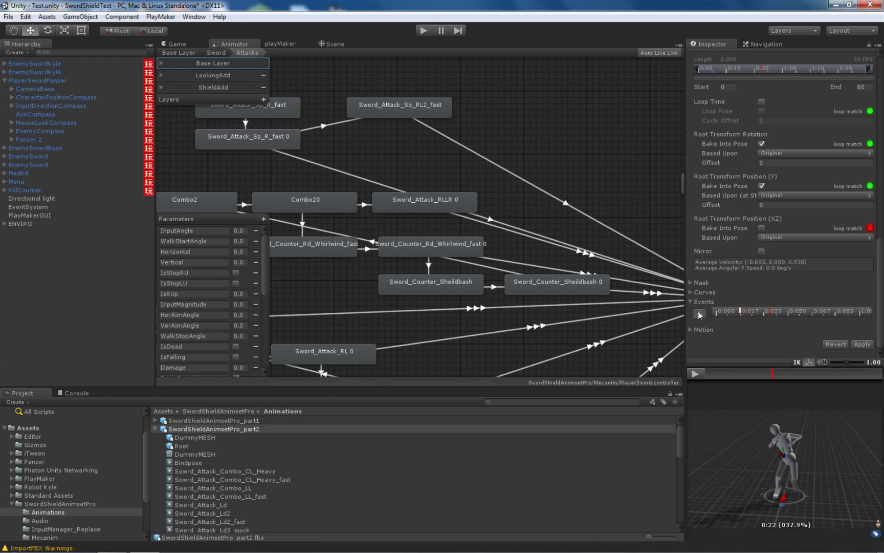
left_click(699, 312)
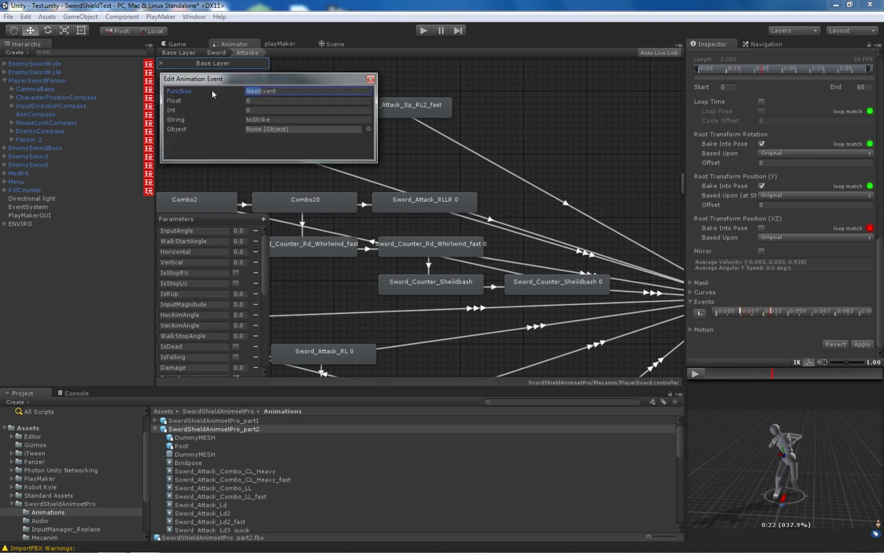
type("Send")
left_click(773, 312)
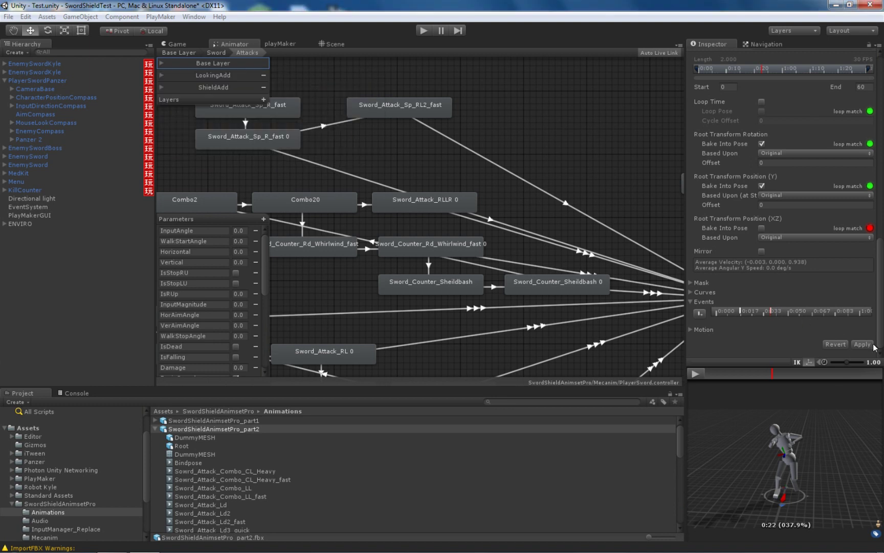
left_click(871, 344)
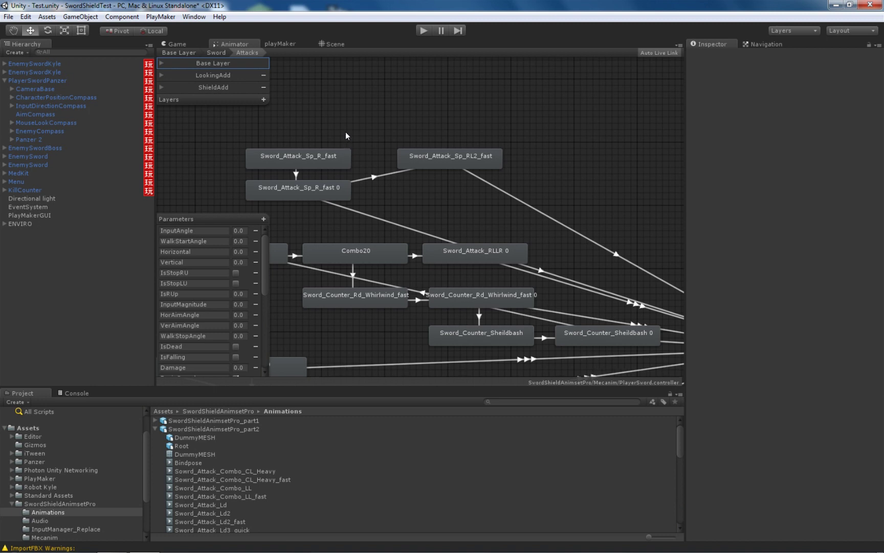
- Copy the name of the Sword_Attack_Sp_R_fast state in the Attacks state machine
middle_click_drag(344, 131, 469, 86)
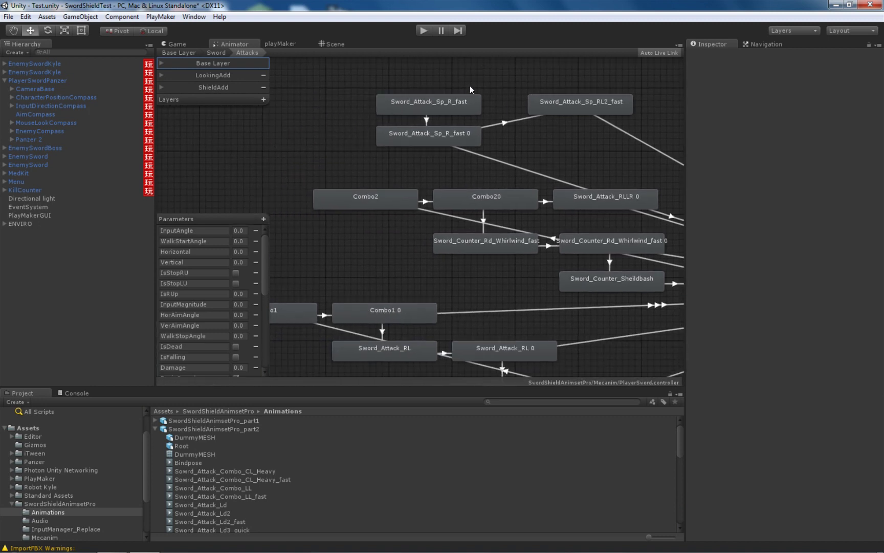
left_click(425, 99)
middle_click_drag(310, 145, 257, 149)
left_click(795, 55)
key("ctrl+c")
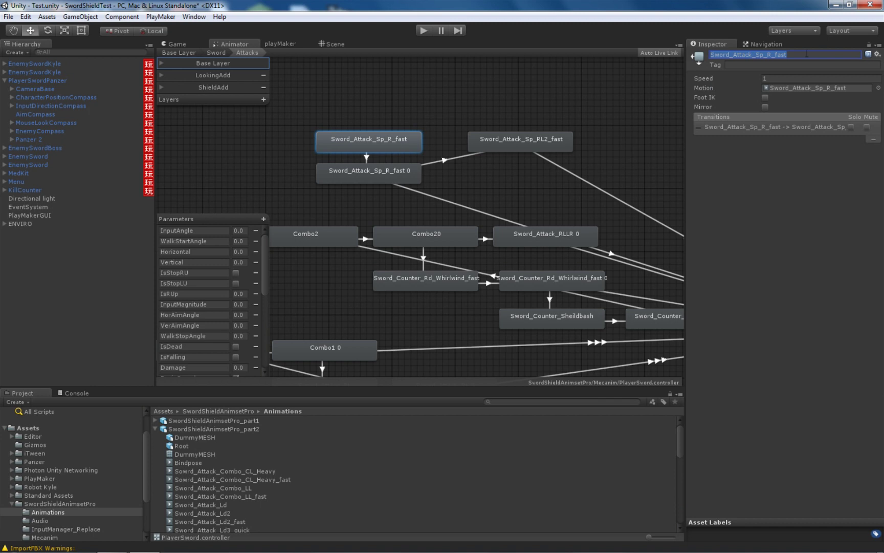
left_click(494, 93)
middle_click_drag(475, 63, 492, 104)
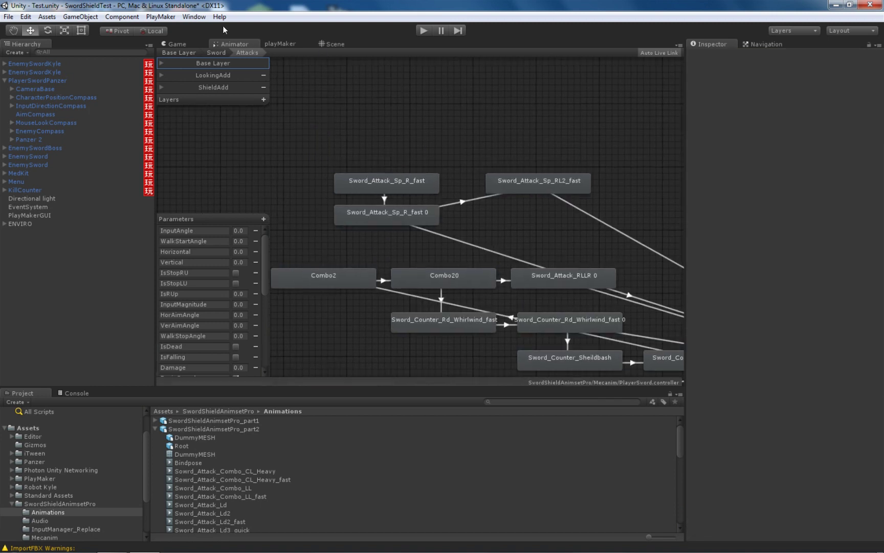
- Show the MovementFSM of PlayerSwordPanzer in playMaker and find the Combo1 - 1 state
left_click(282, 43)
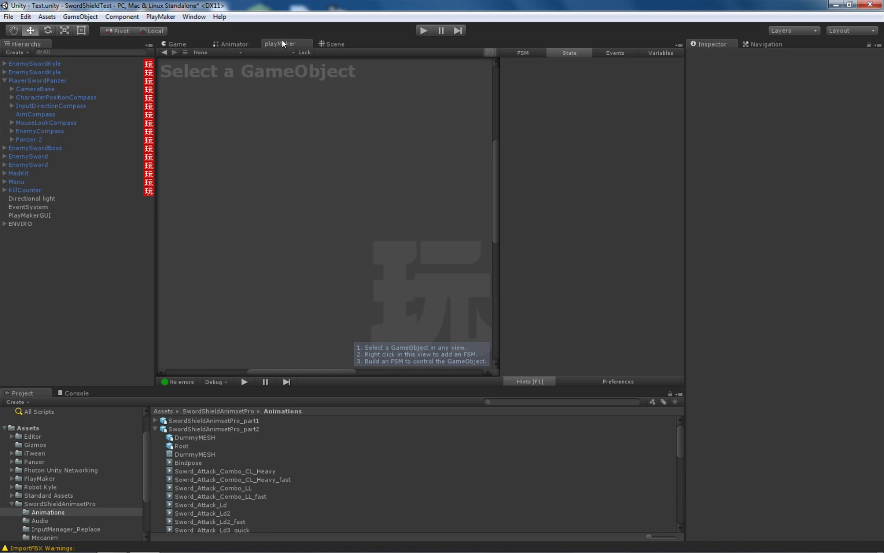
left_click(30, 79)
middle_click_drag(489, 200, 276, 75)
middle_click_drag(448, 270, 329, 180)
middle_click_drag(489, 269, 297, 128)
middle_click_drag(224, 227, 358, 141)
middle_click_drag(286, 190, 287, 166)
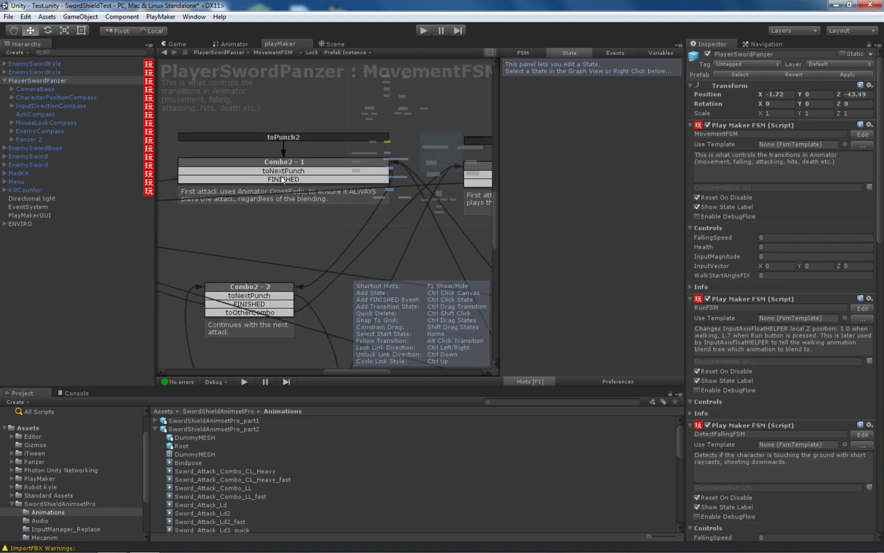
middle_click_drag(298, 122, 174, 120)
middle_click_drag(243, 113, 177, 112)
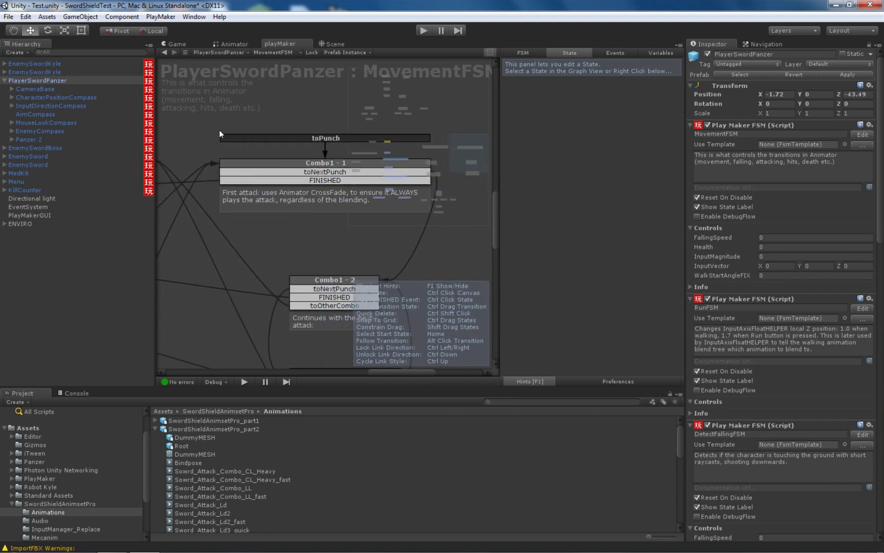
- Set the Animator Cross Fade state name in the Combo1 - 1 state to Sword_Attack_Sp_R_fast
left_click(307, 164)
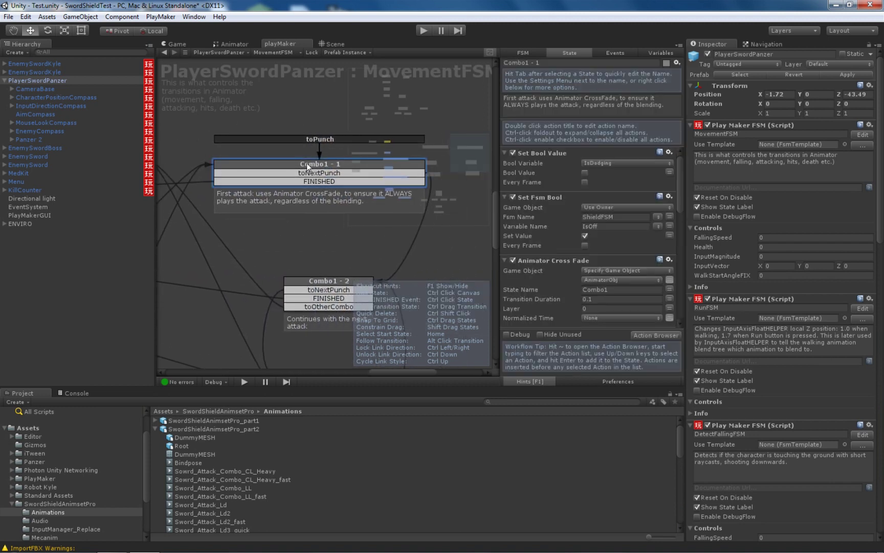
left_click(630, 290)
key("ctrl+v")
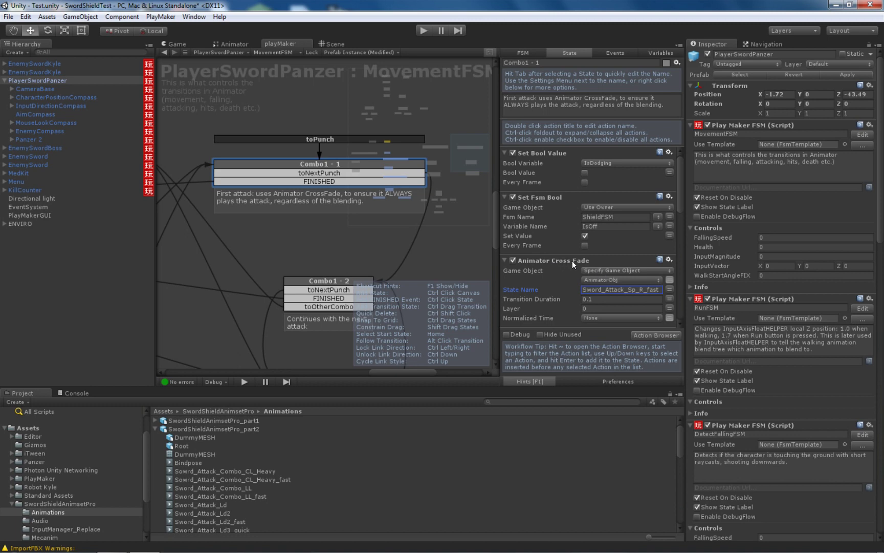
- Check the Sword_Attack_Sp_R_fast state in the Attacks state machine and run the game to test the combo
left_click(235, 44)
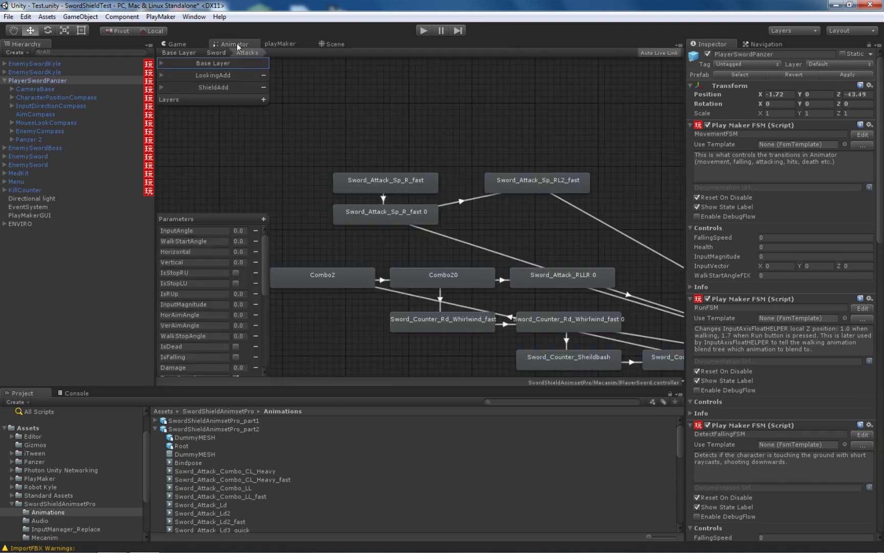
left_click(396, 179)
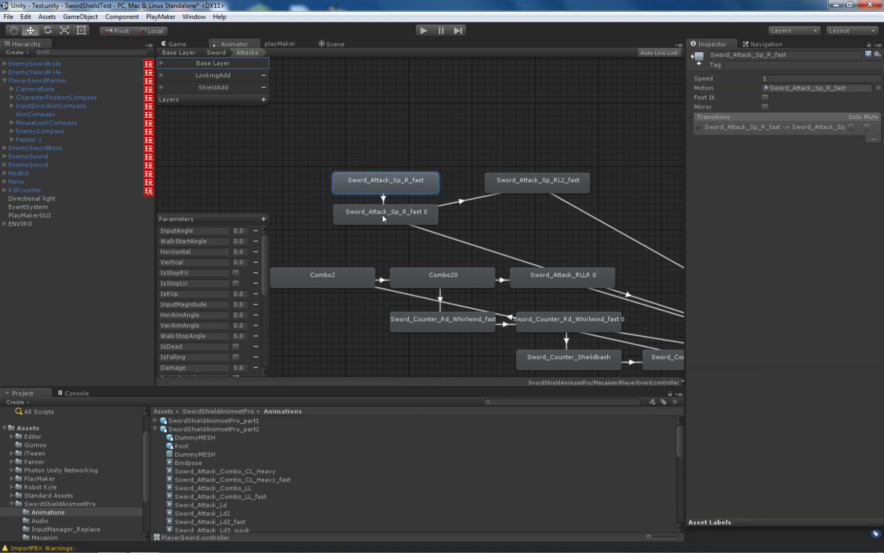
left_click(410, 61)
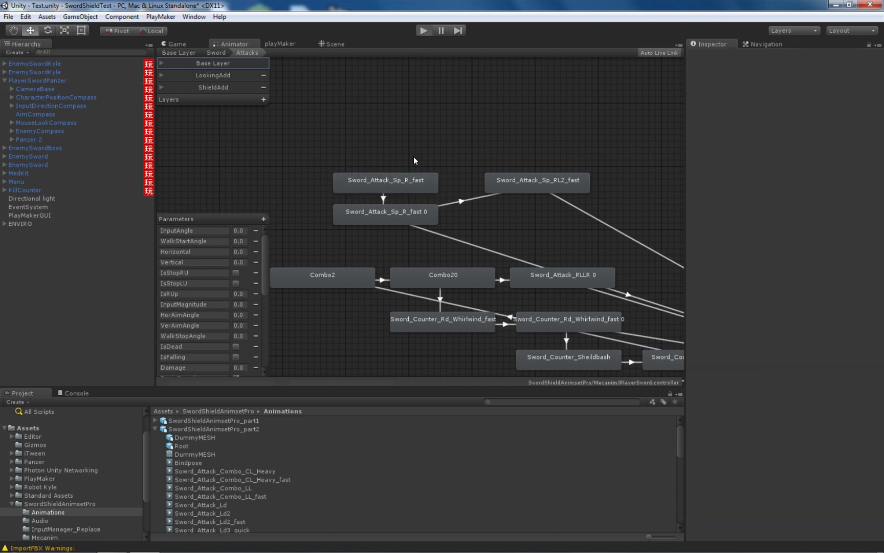
key("ctrl+p")
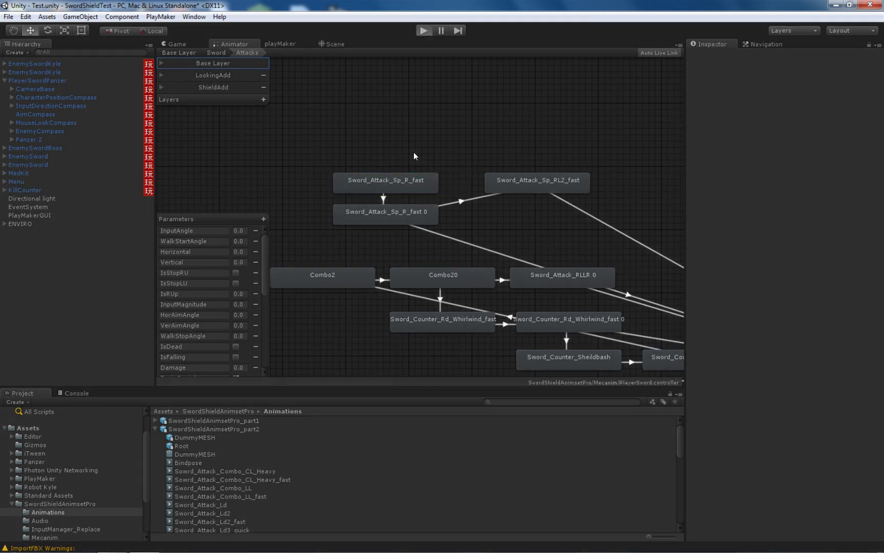